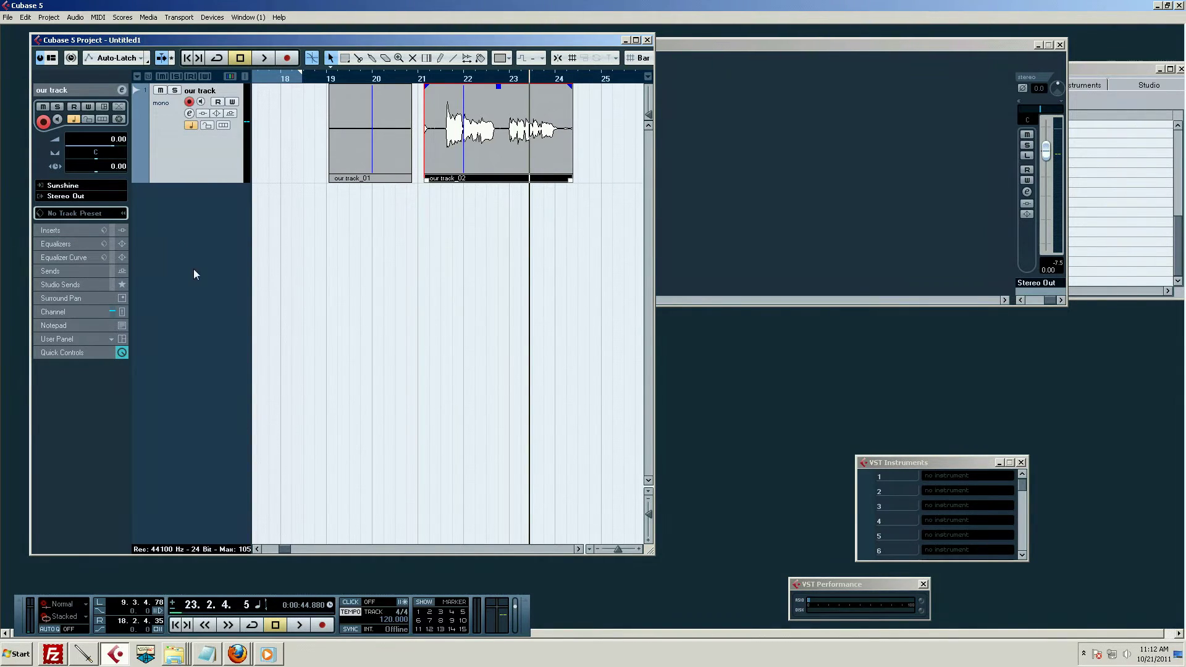
right_click(197, 240)
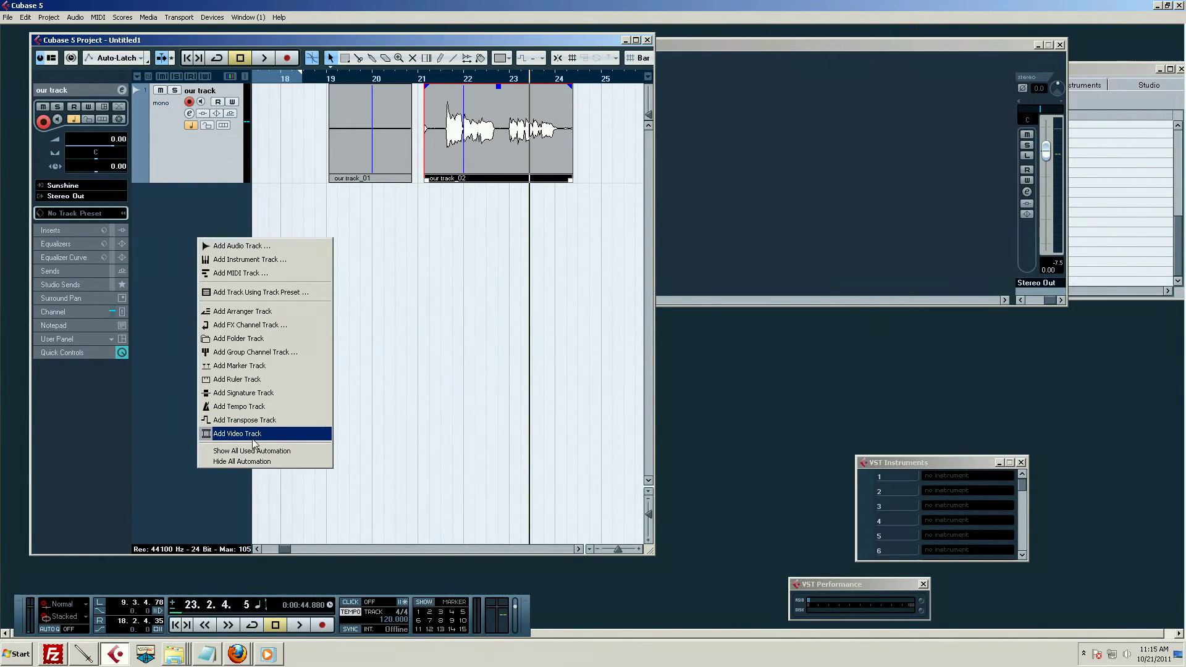
click(217, 208)
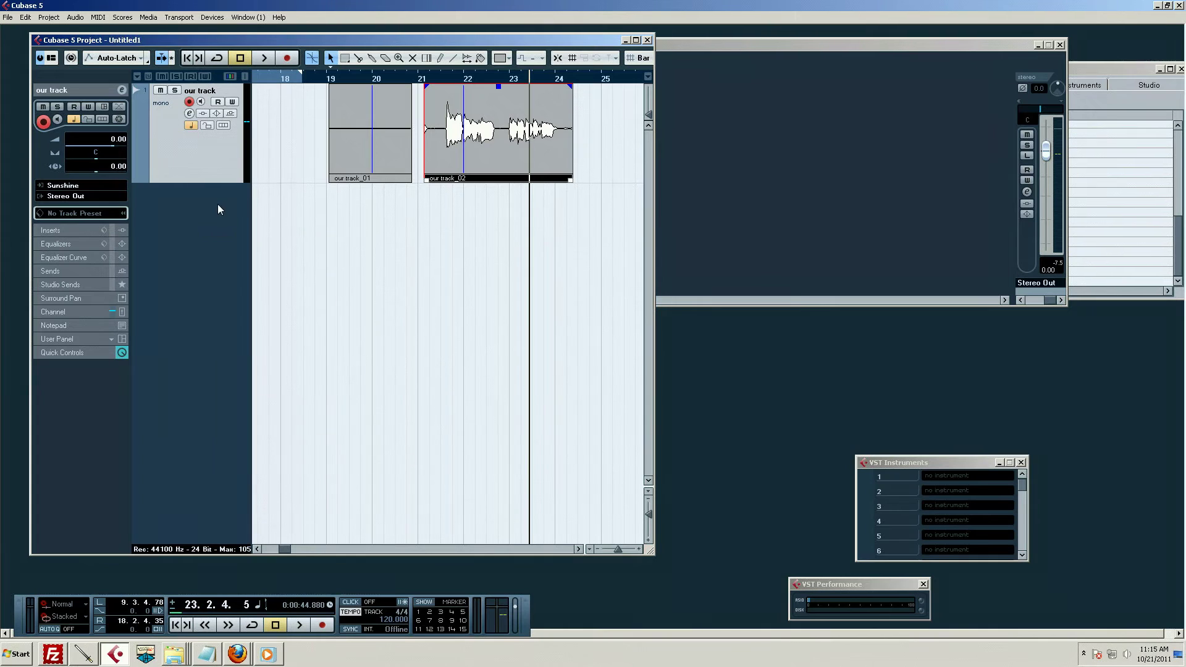
key(F8)
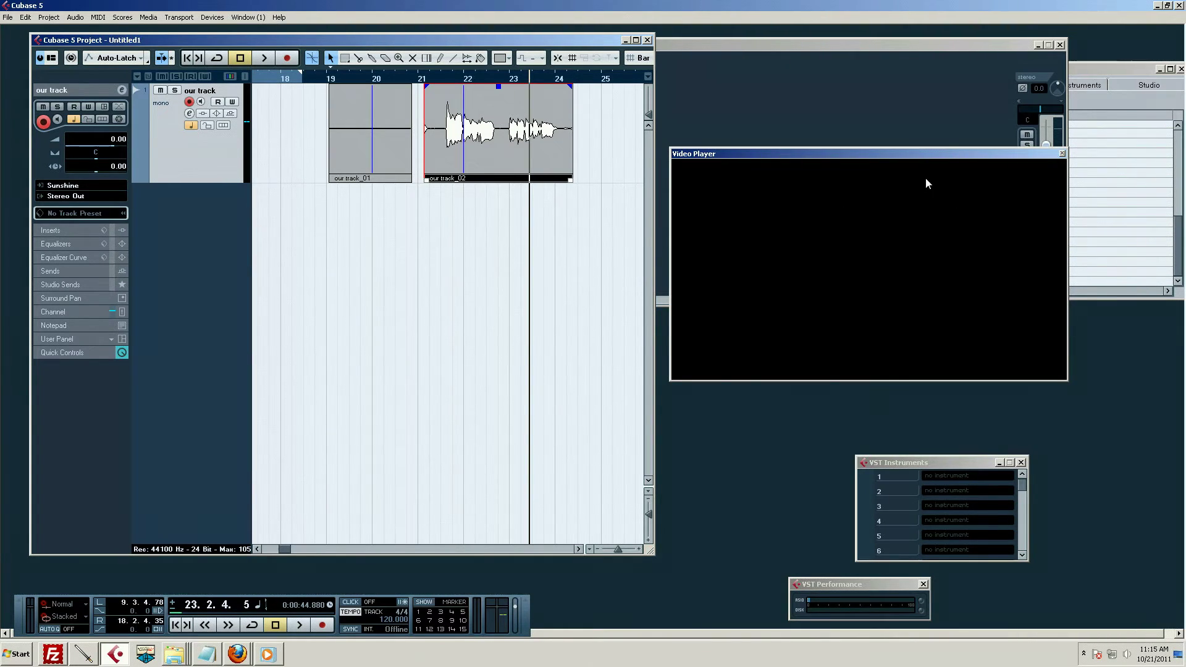
drag(925, 163, 973, 72)
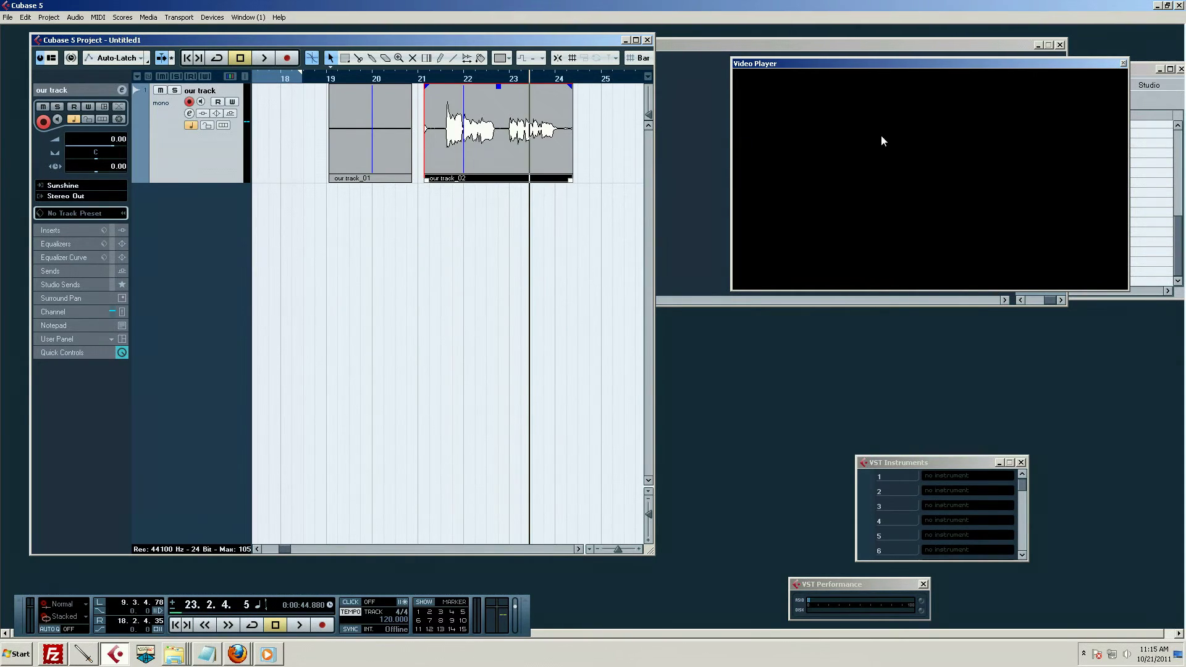
click(1123, 63)
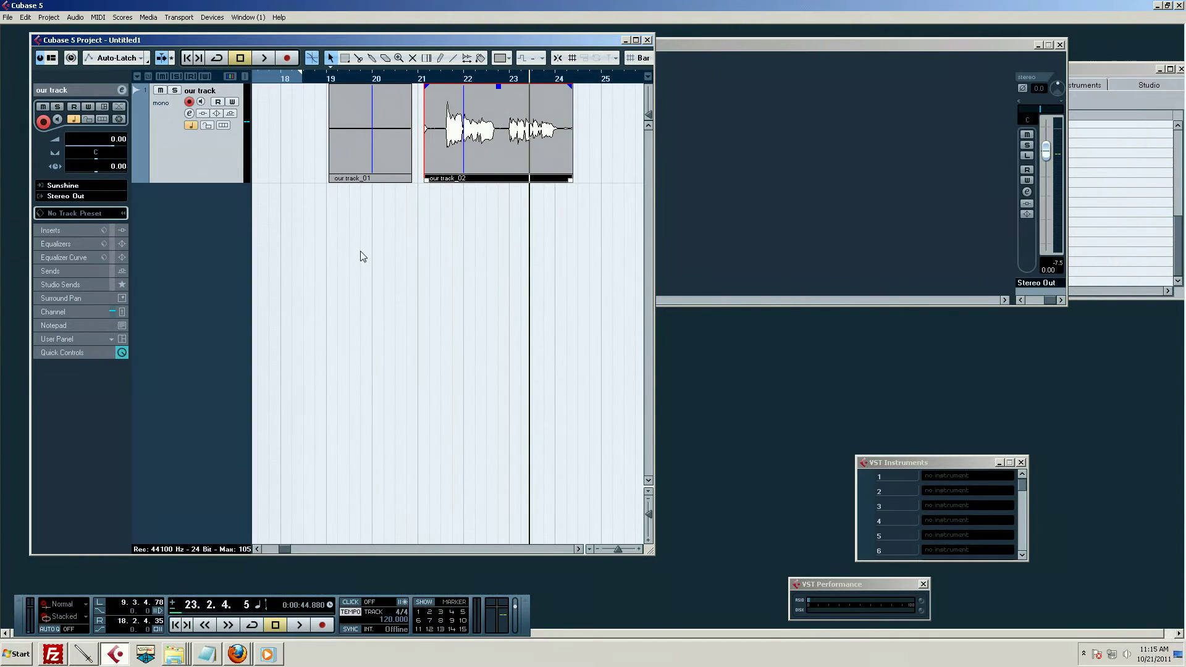
Step: Add a new mono audio track, Audio 02, beneath our track
right_click(197, 229)
right_click(198, 220)
right_click(195, 221)
right_click(222, 212)
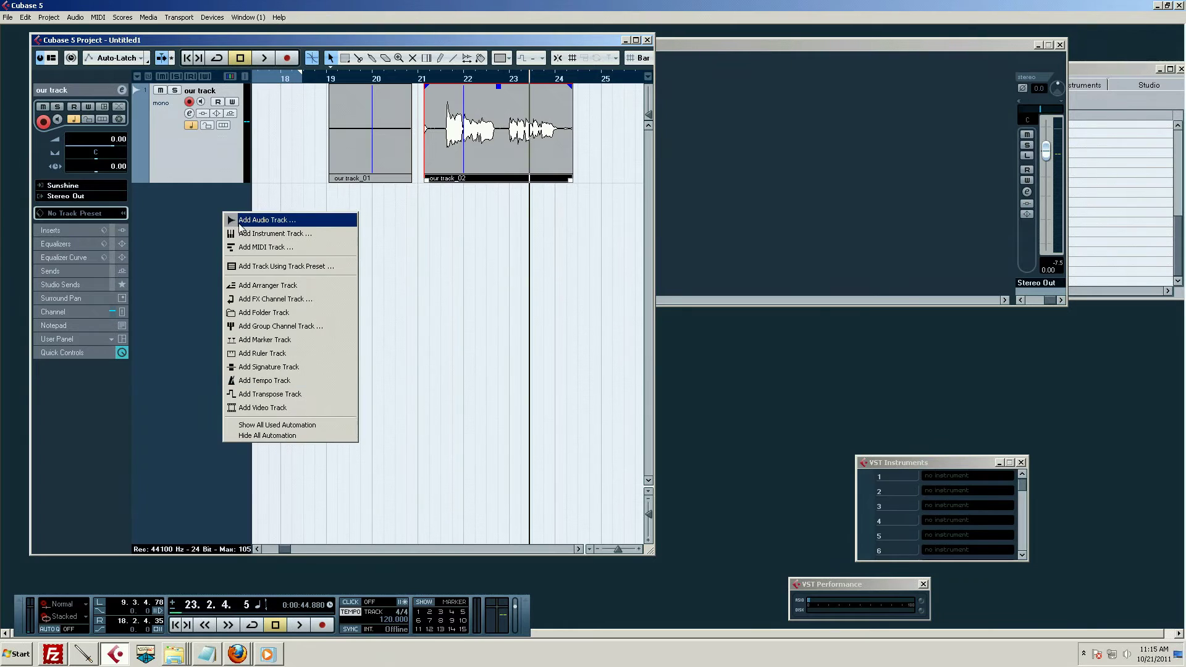
click(241, 223)
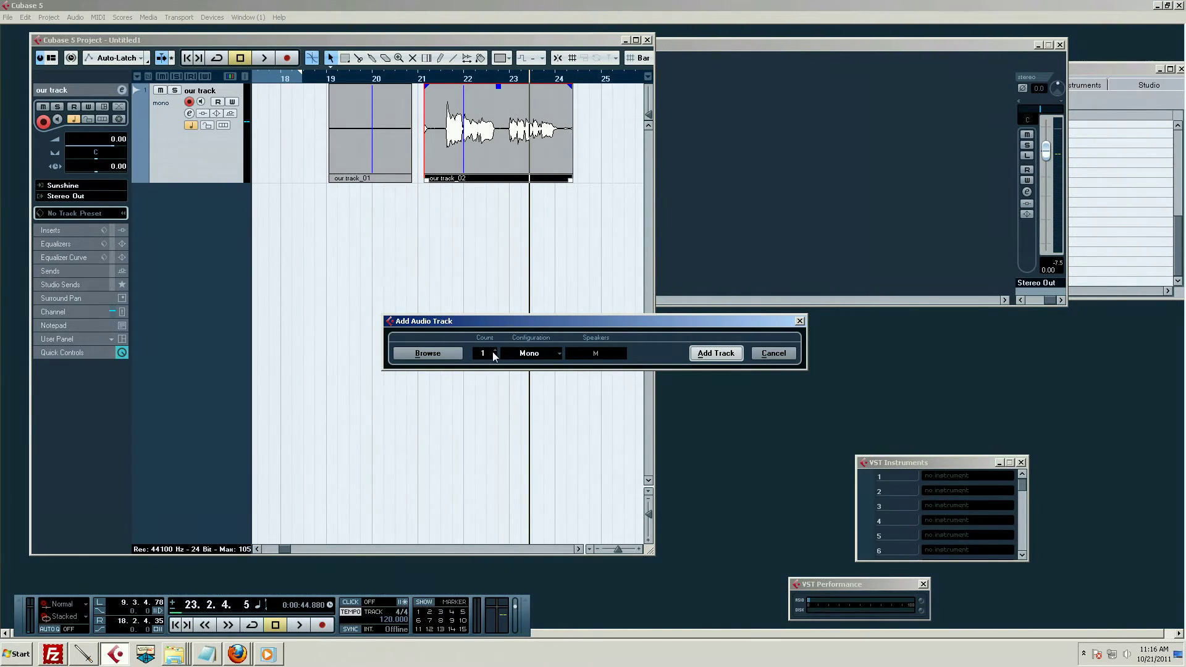
click(557, 352)
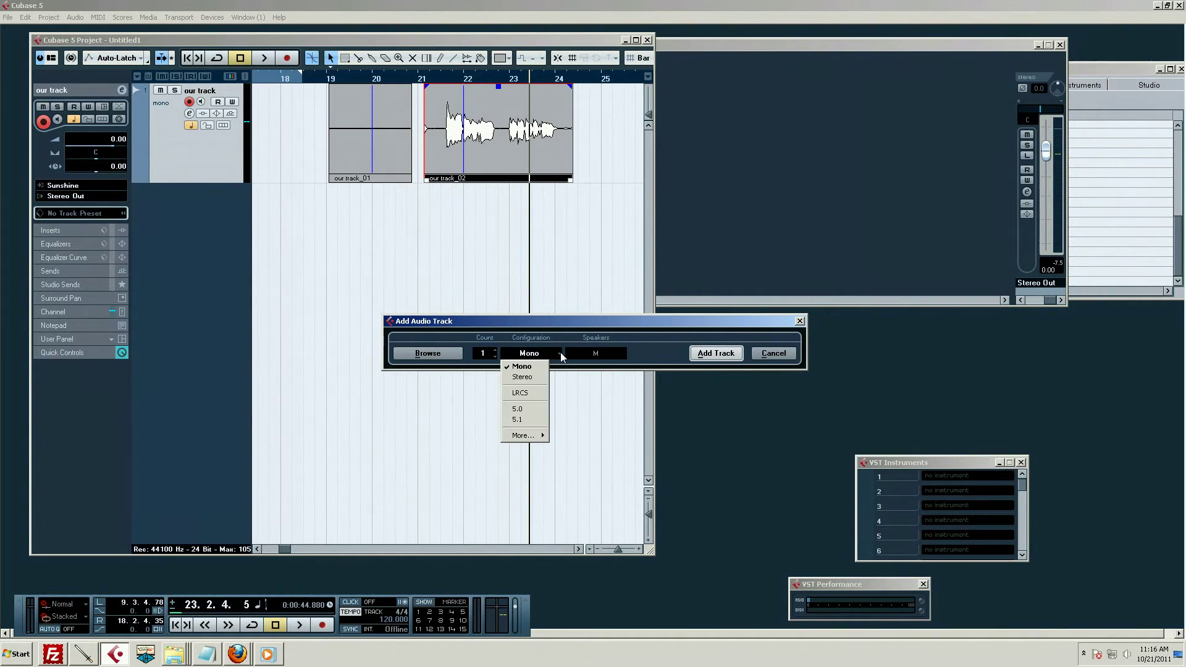
click(522, 366)
click(709, 357)
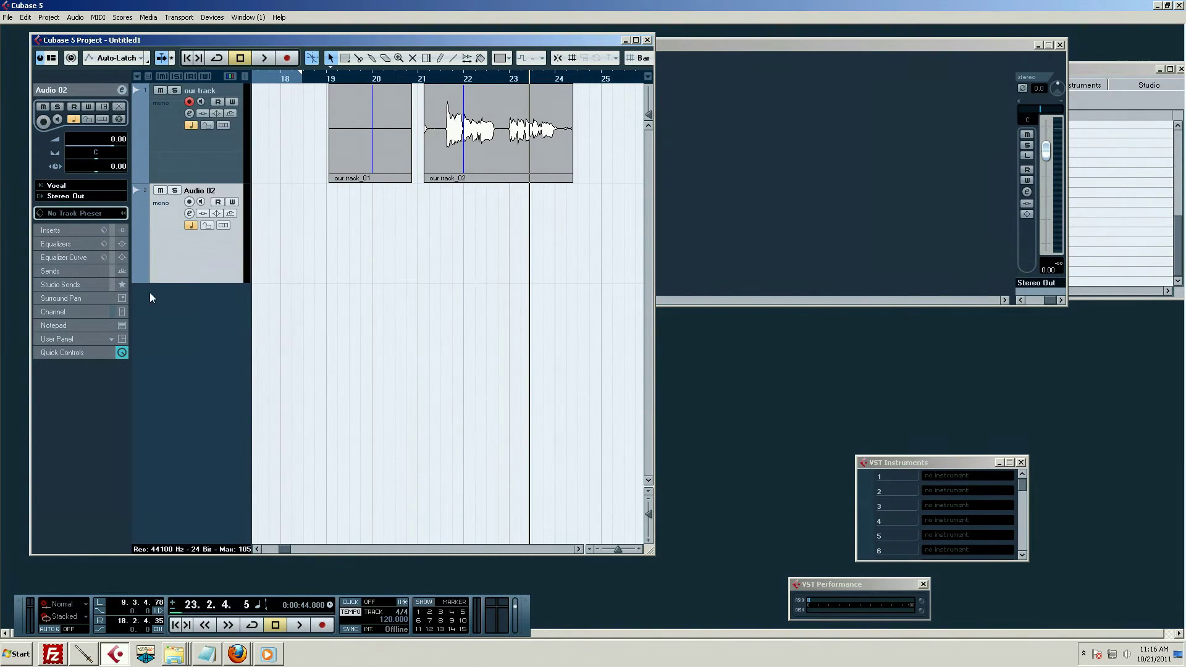
Step: Set Audio 02's input to Sunshine, arm it for recording, and rename it Twice Shy
click(179, 173)
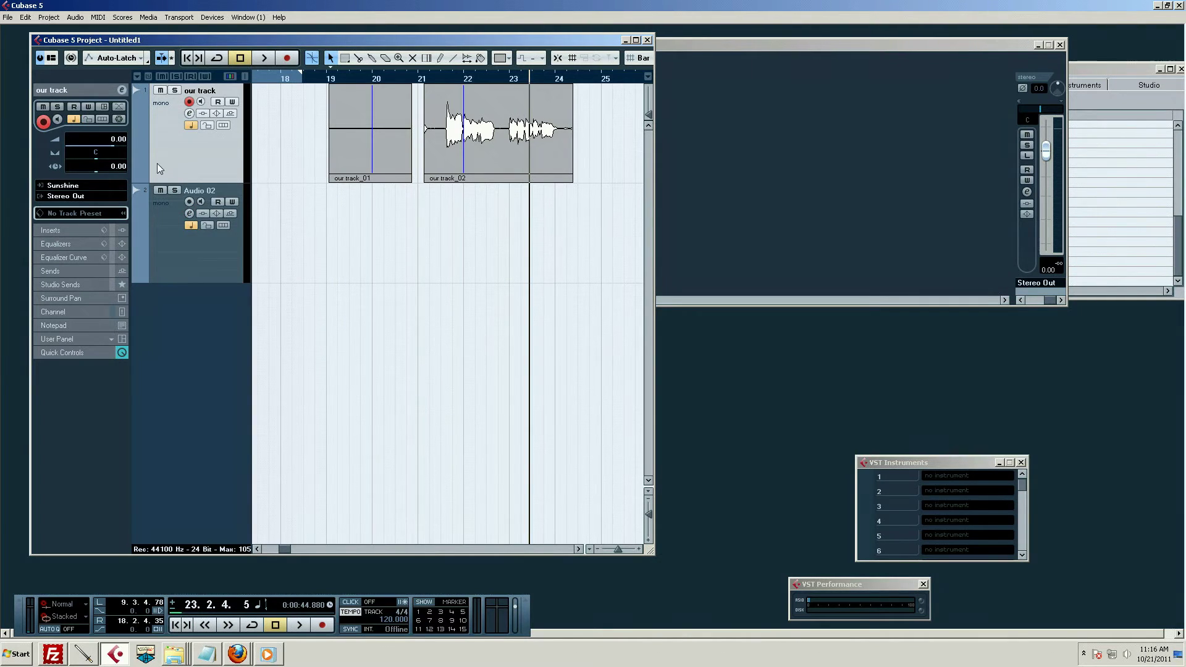
click(180, 266)
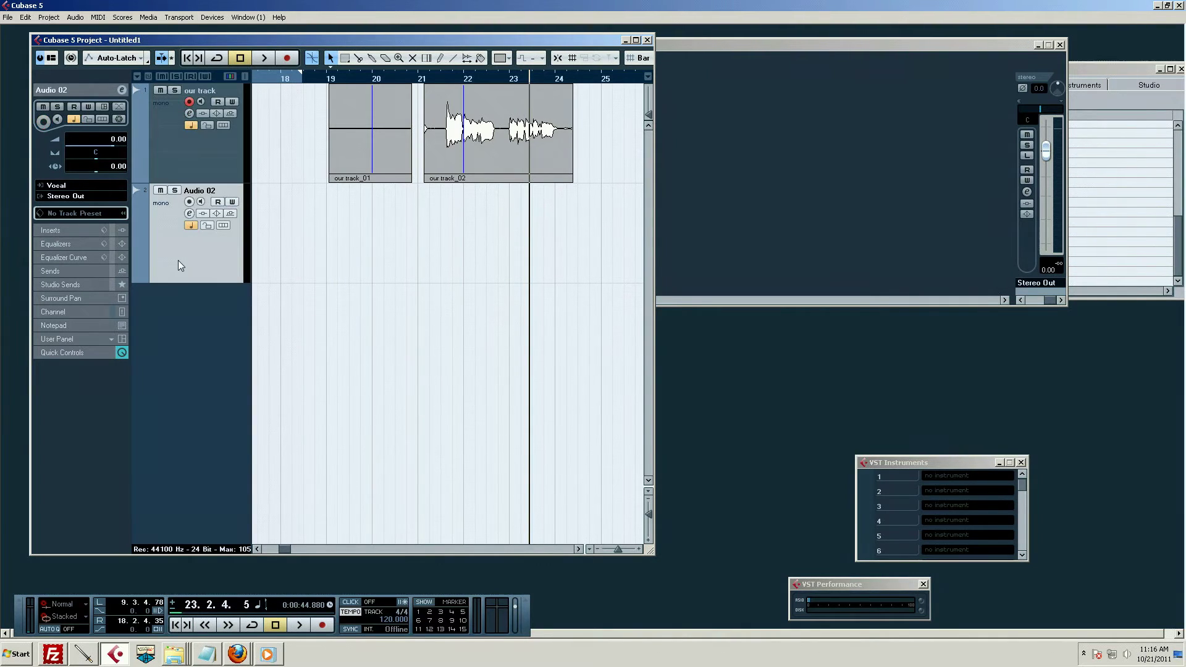
click(79, 194)
click(68, 377)
click(190, 202)
double_click(196, 191)
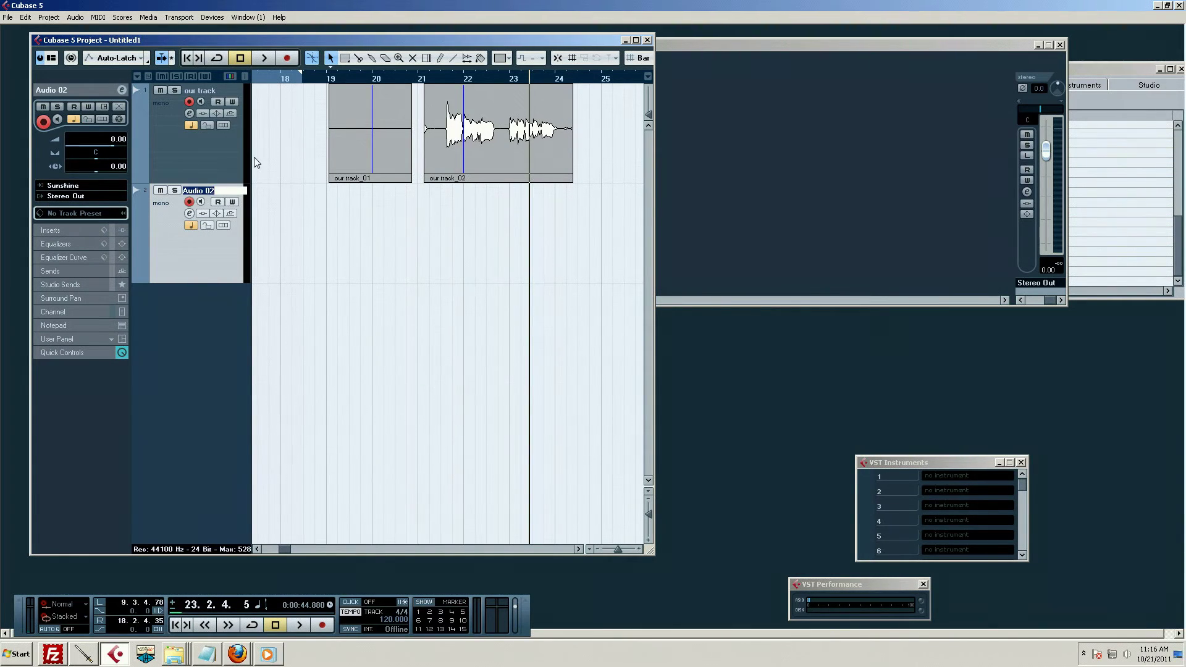
text(Twice Shy)
key(Return)
Step: Record a take on both armed tracks starting near bar 24
drag(615, 79, 583, 84)
key(KP_Multiply)
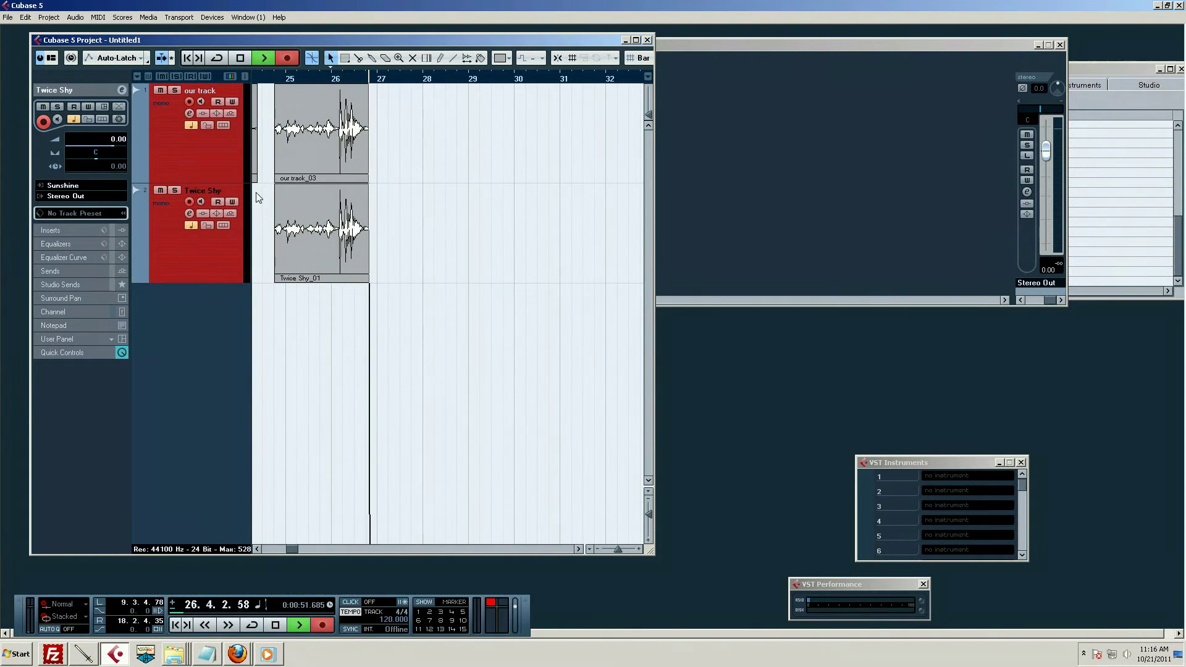
key(space)
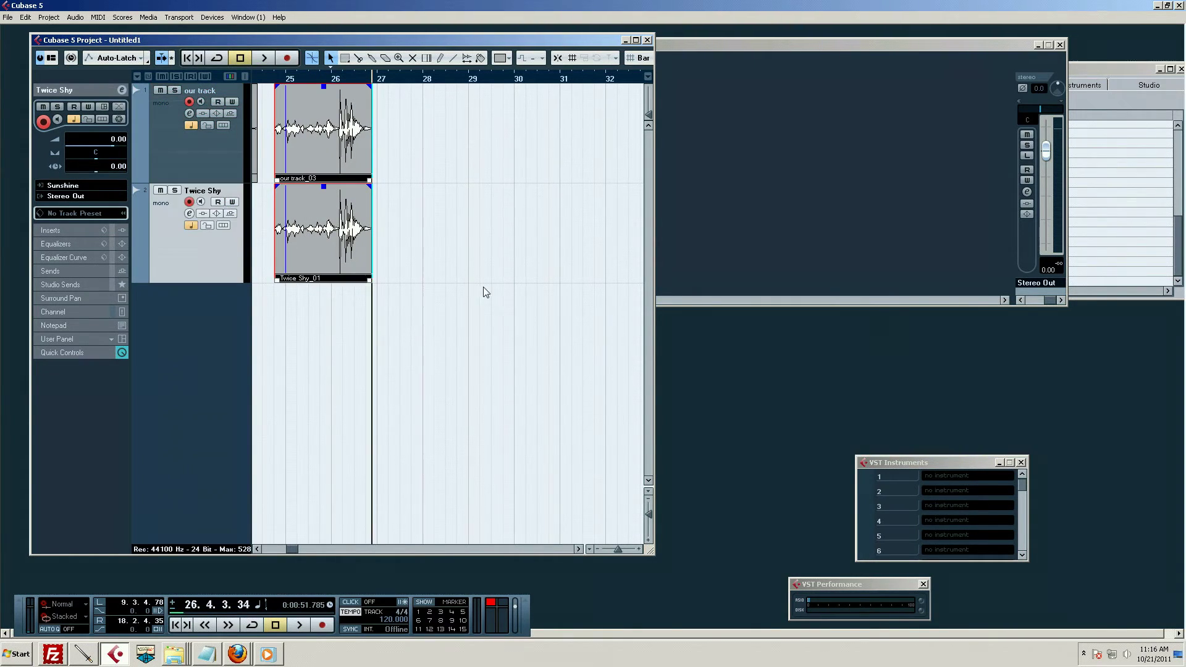
Step: Disarm our track, erase the our track_03 and Twice Shy_01 takes, and zoom to bars 19–27
click(189, 102)
click(366, 224)
drag(326, 76, 225, 72)
key(5)
click(467, 232)
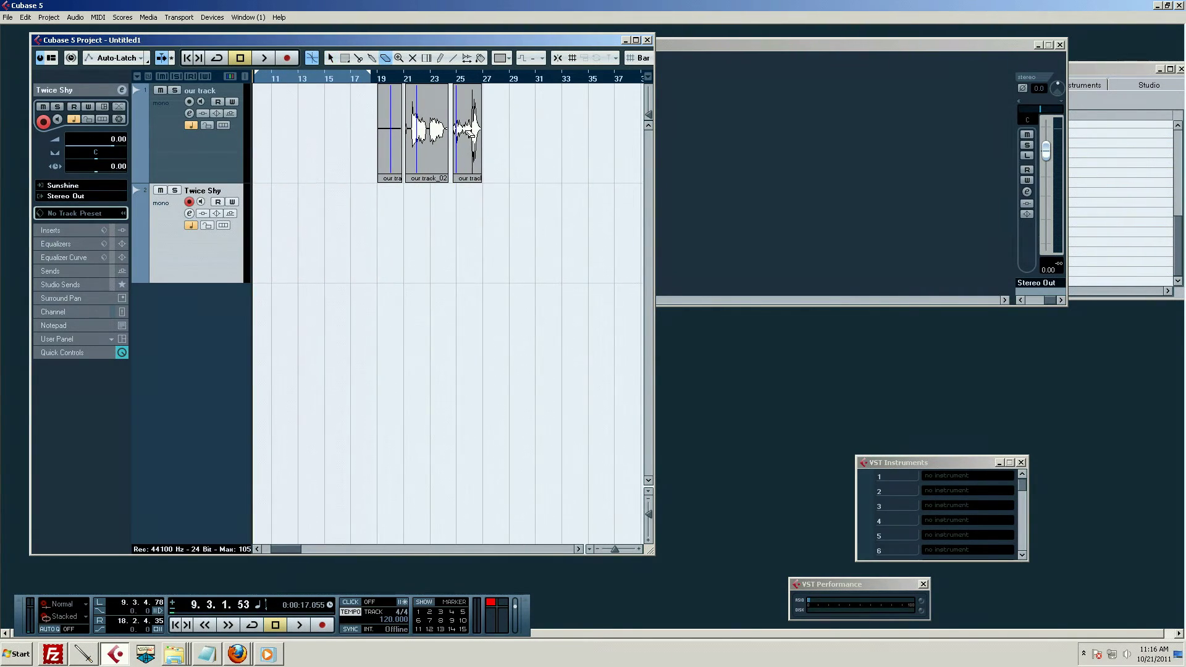
click(468, 133)
key(1)
drag(421, 74, 392, 141)
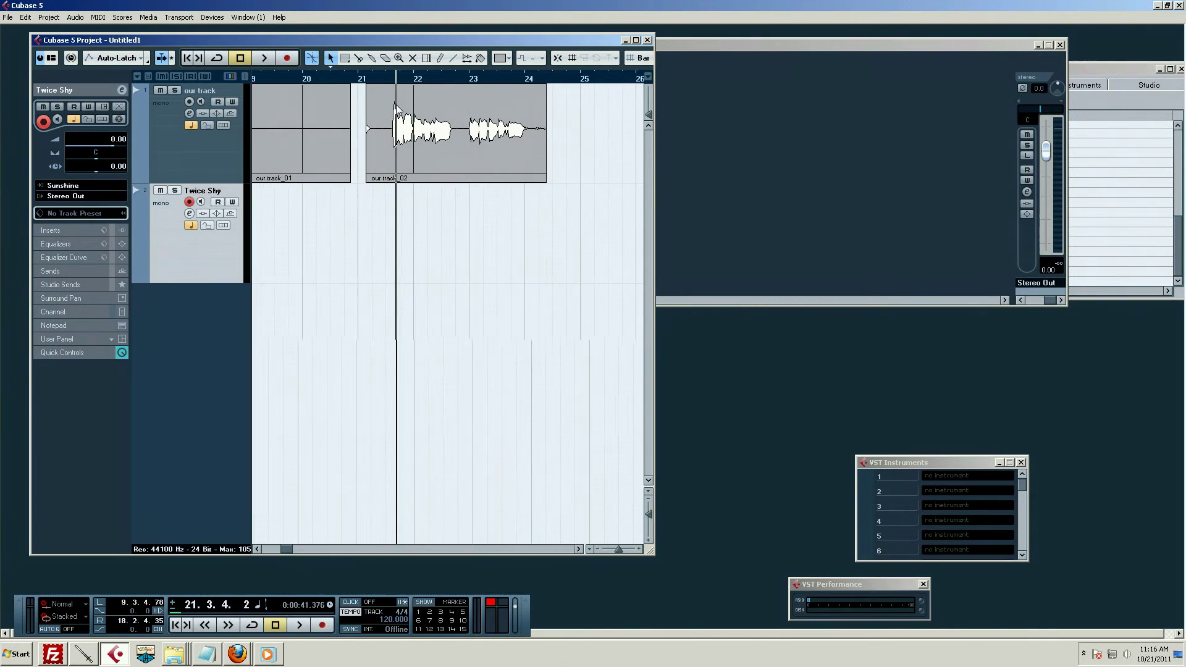
Step: Record the Twice Shy_02 take on Twice Shy starting from bar 21.2
key(space)
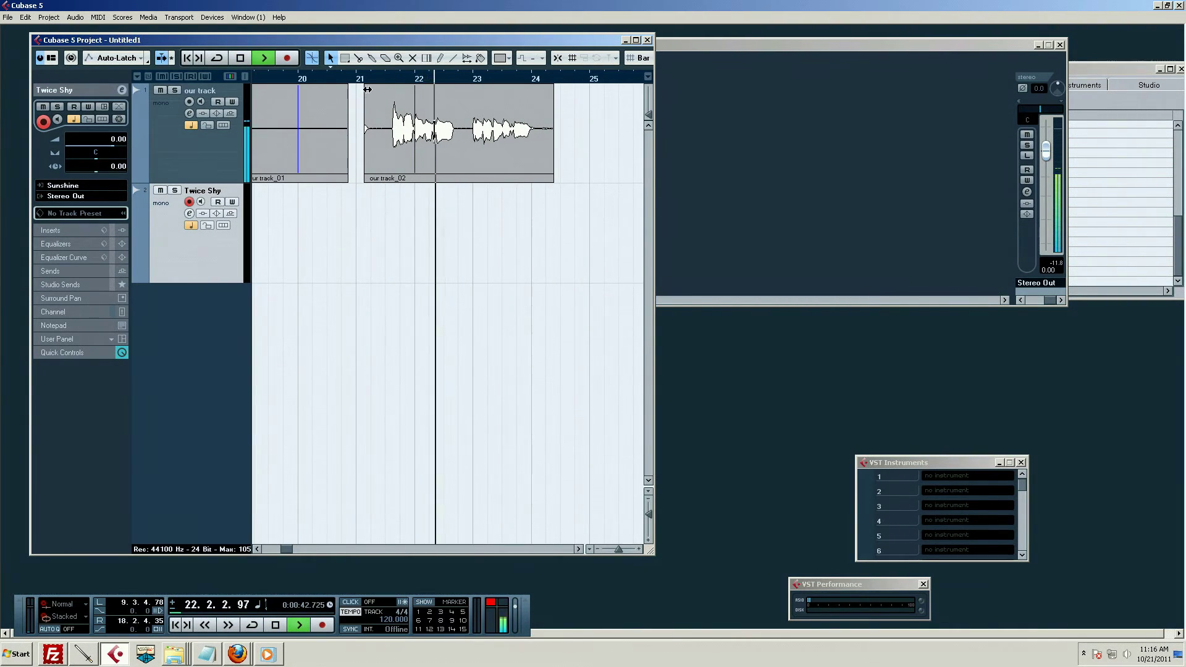
key(space)
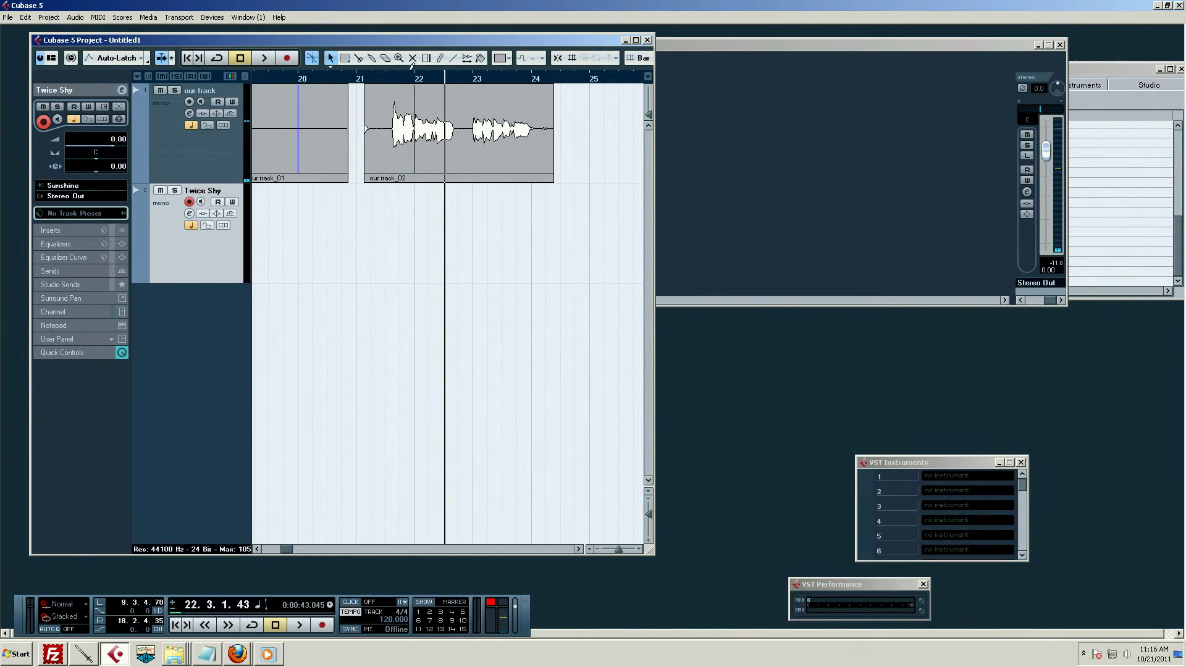
click(379, 77)
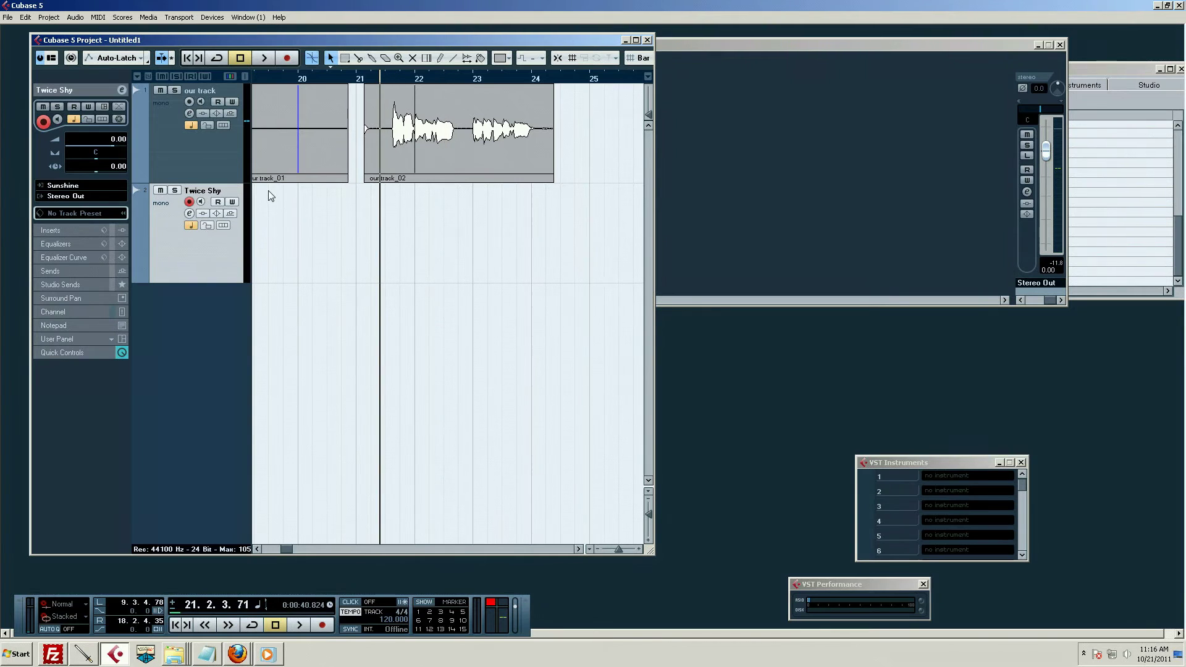
key(KP_Multiply)
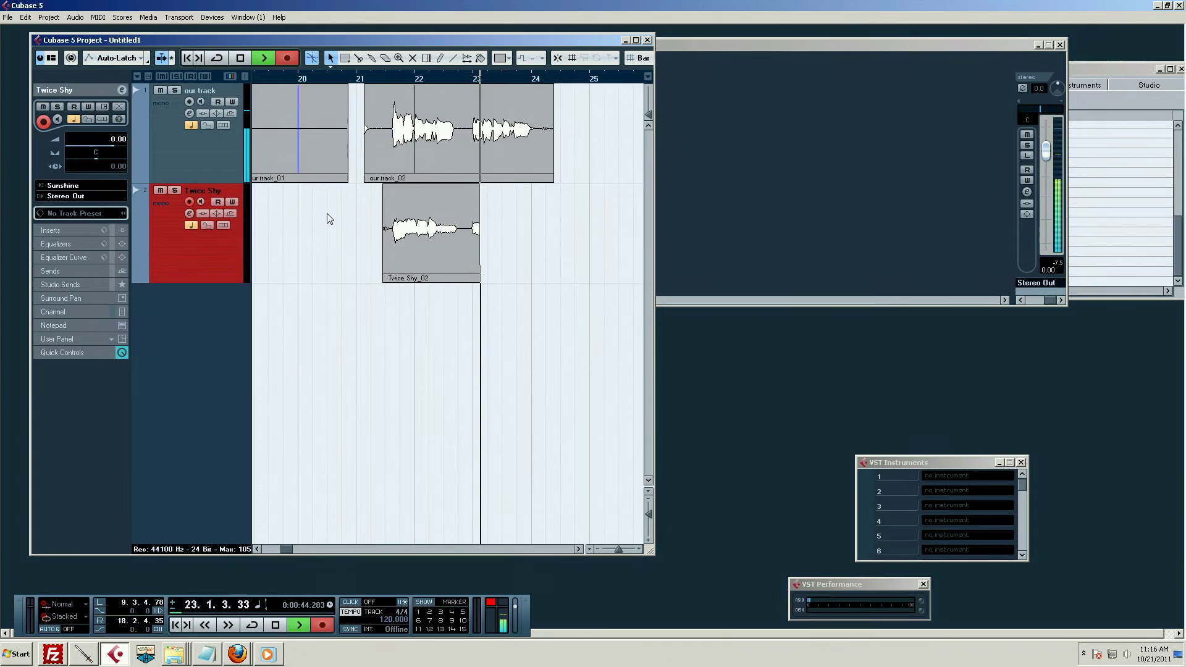
key(space)
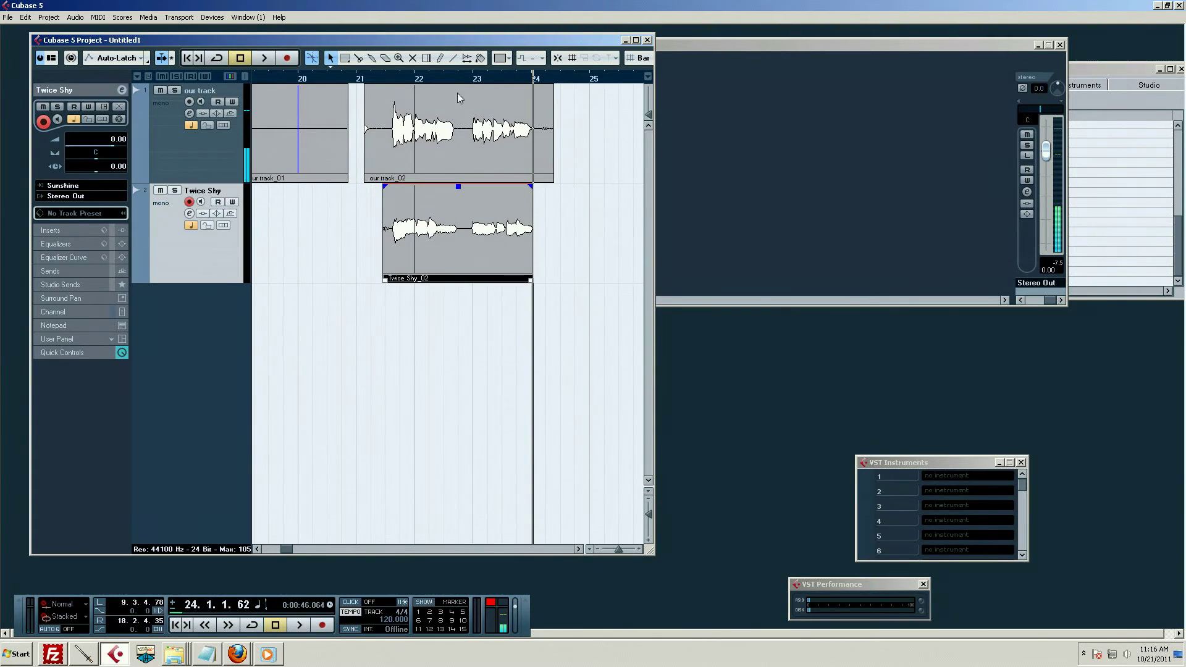
click(393, 79)
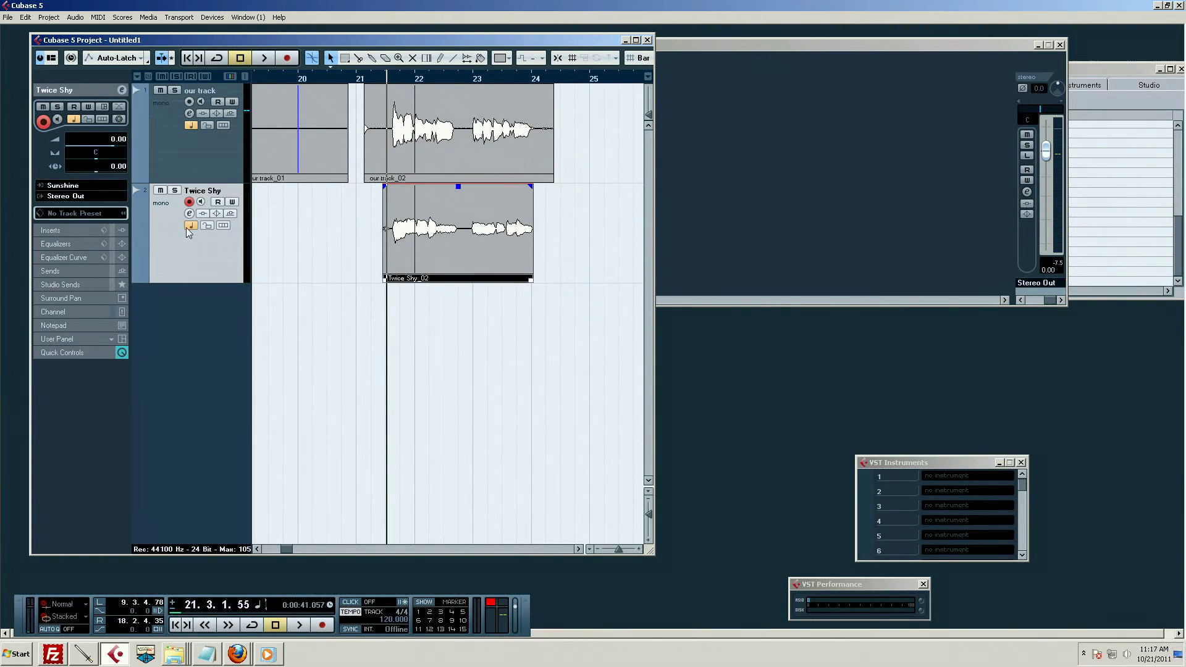
Step: Lower the Twice Shy volume to -10.77 dB and play both vocal takes together
click(65, 310)
drag(101, 250, 101, 293)
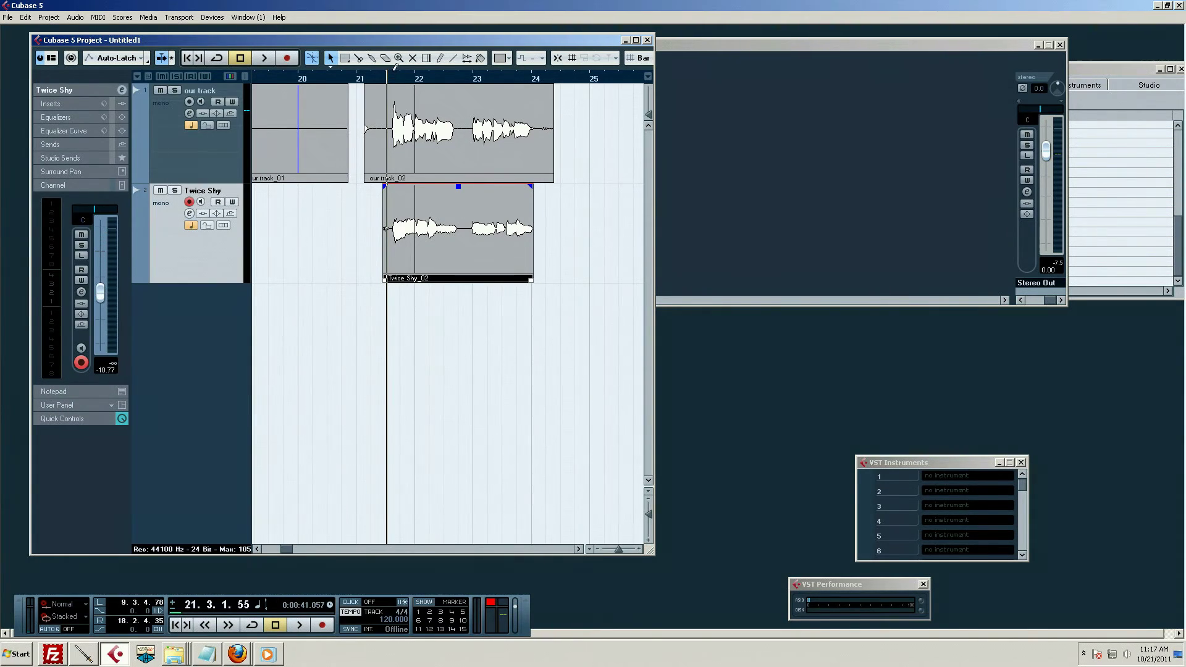
key(space)
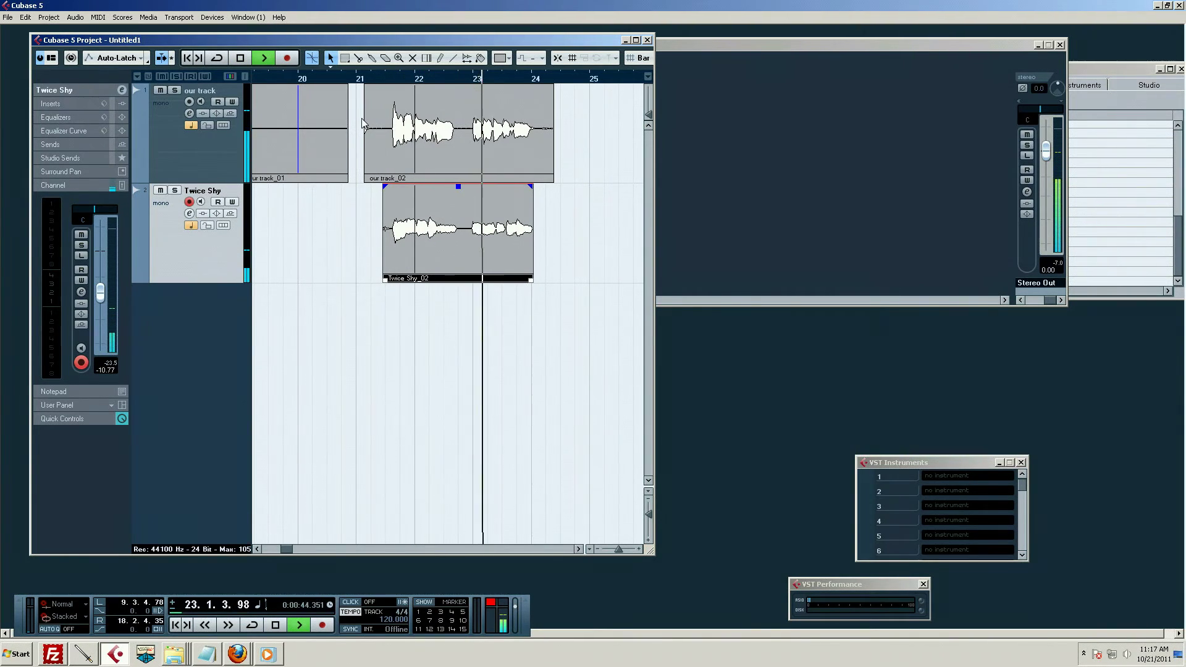
key(space)
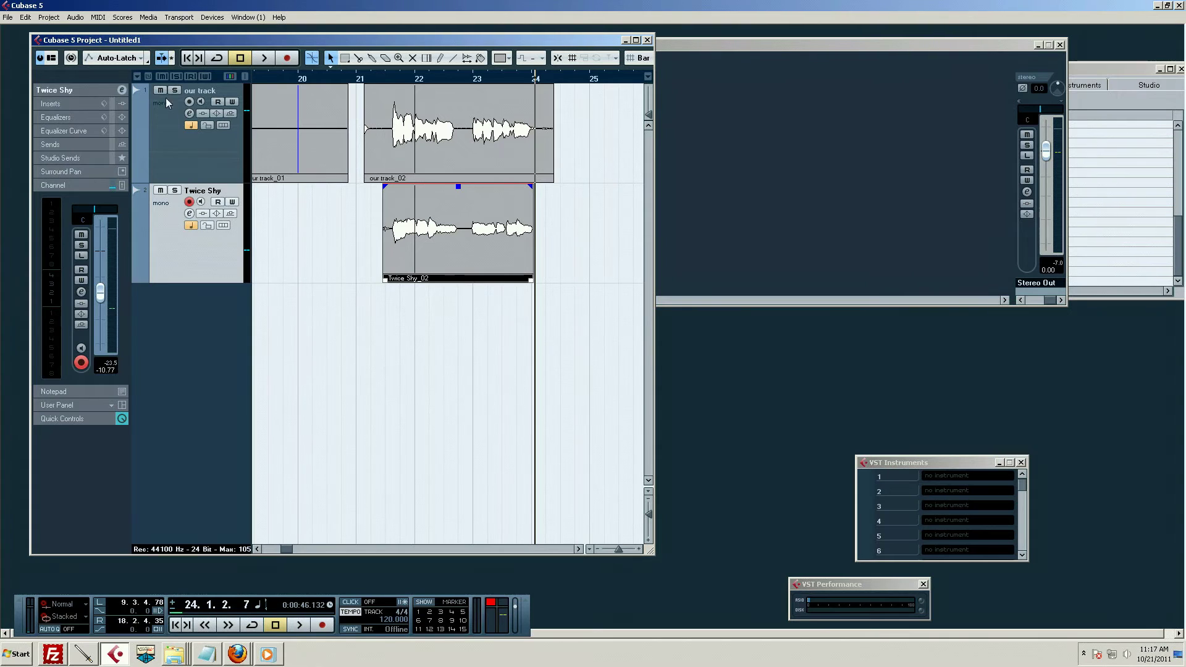
Step: Duplicate the Twice Shy track
right_click(193, 301)
click(206, 312)
right_click(184, 247)
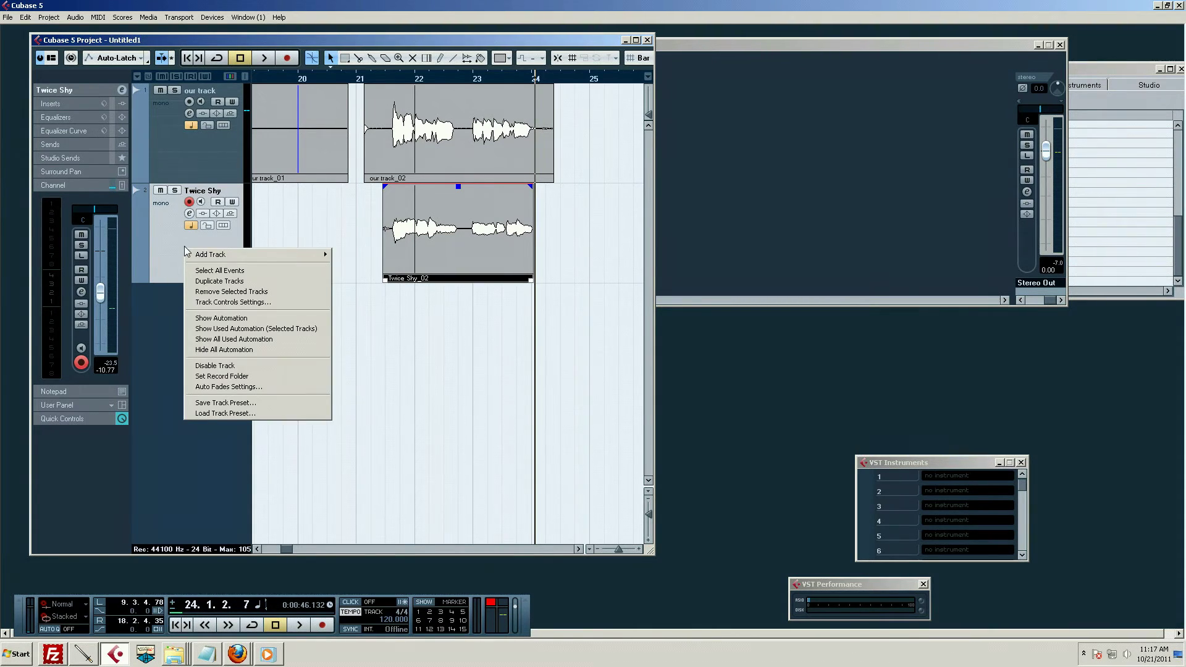
click(202, 282)
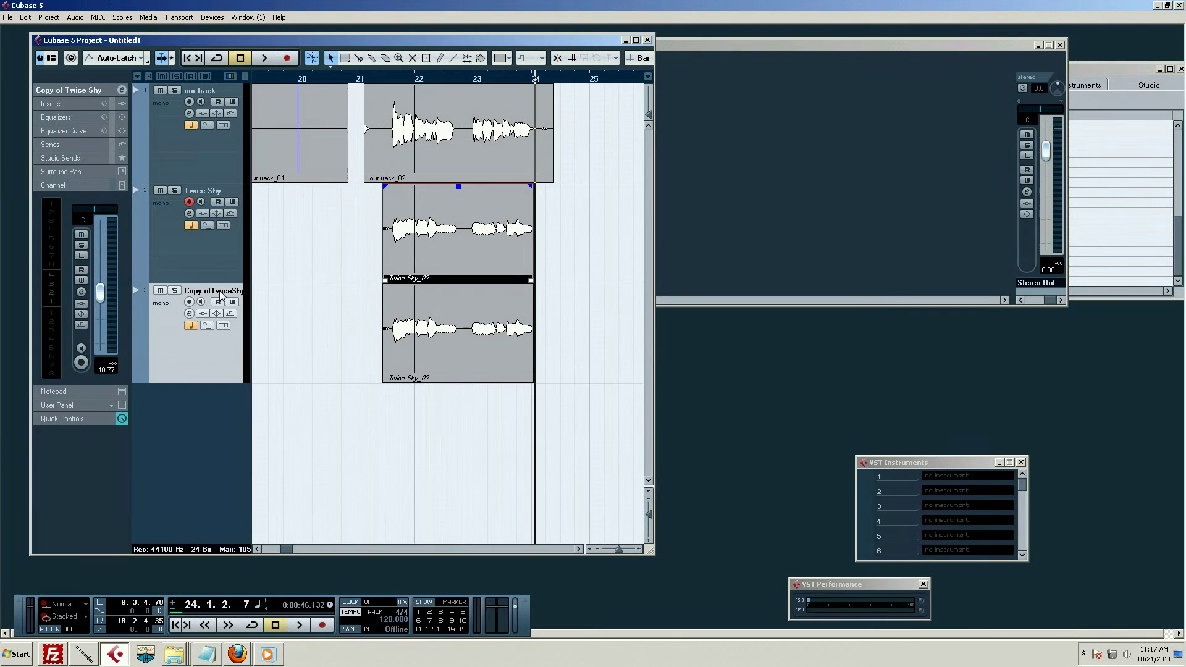
Step: Rename the copy Thrice Shy and erase its copied event
double_click(224, 290)
text(Thrice Shy)
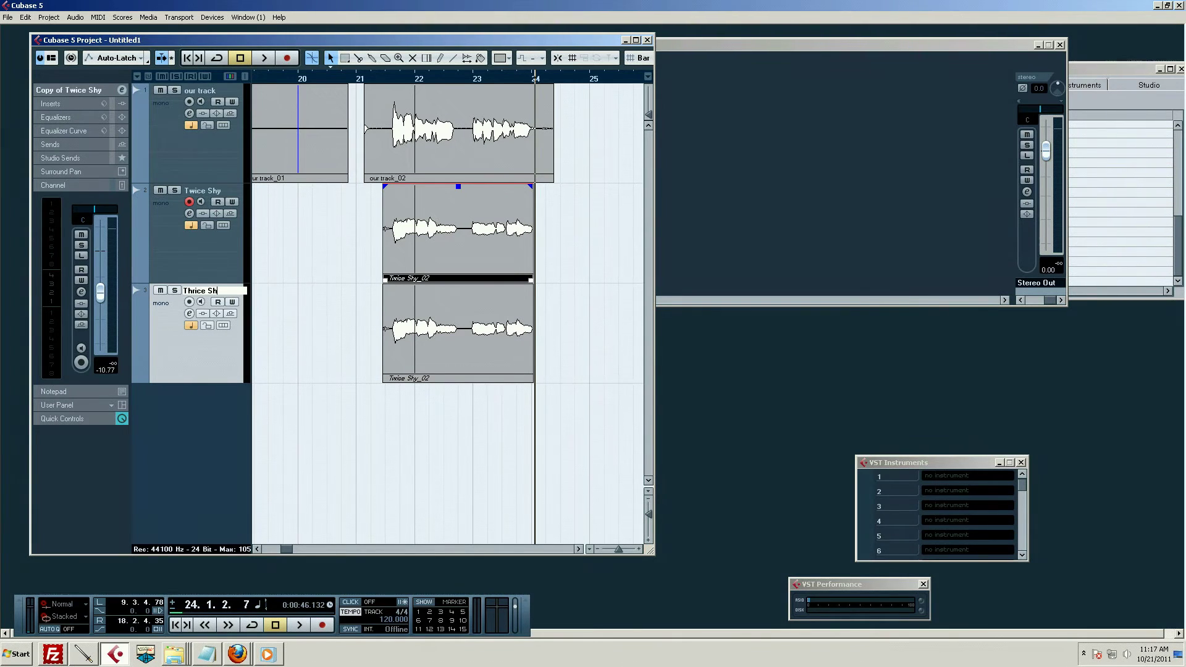
key(Return)
key(5)
click(439, 331)
Step: Save the project under the new name 00111.cpr
key(1)
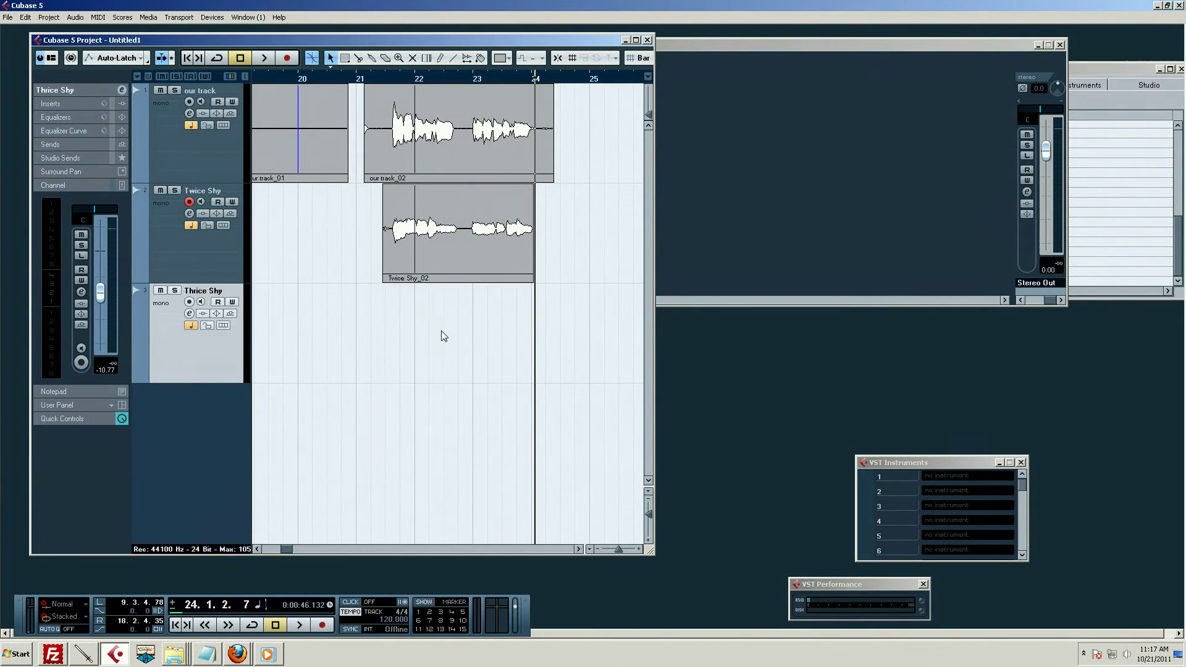
key(ctrl+s)
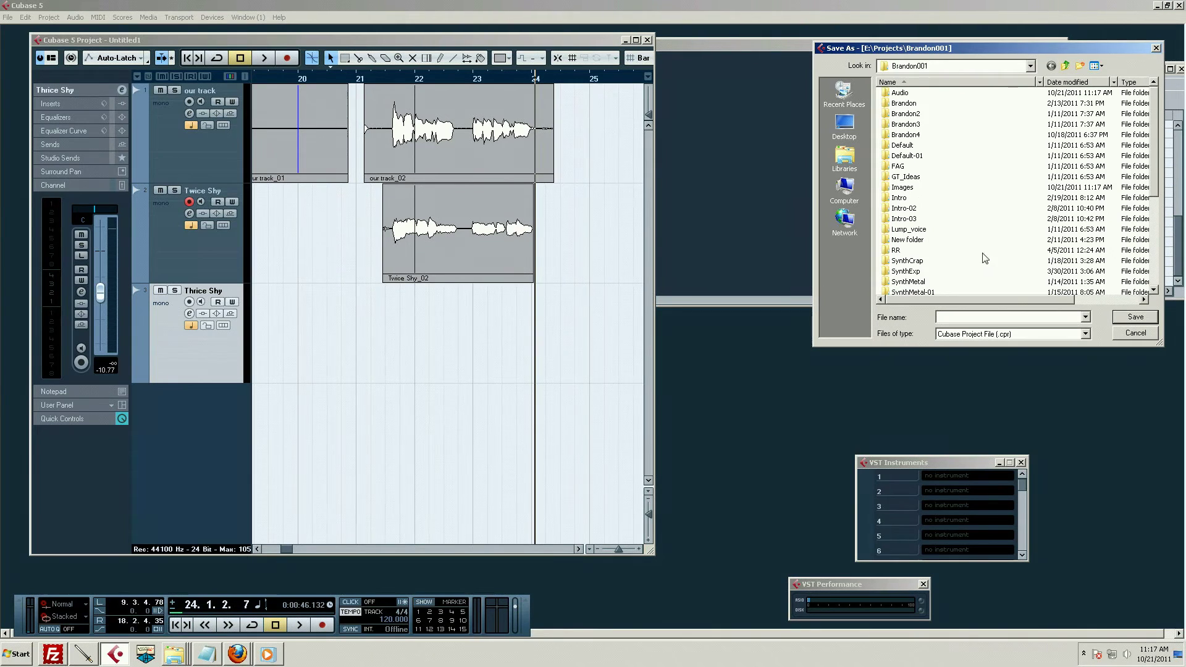
click(1136, 335)
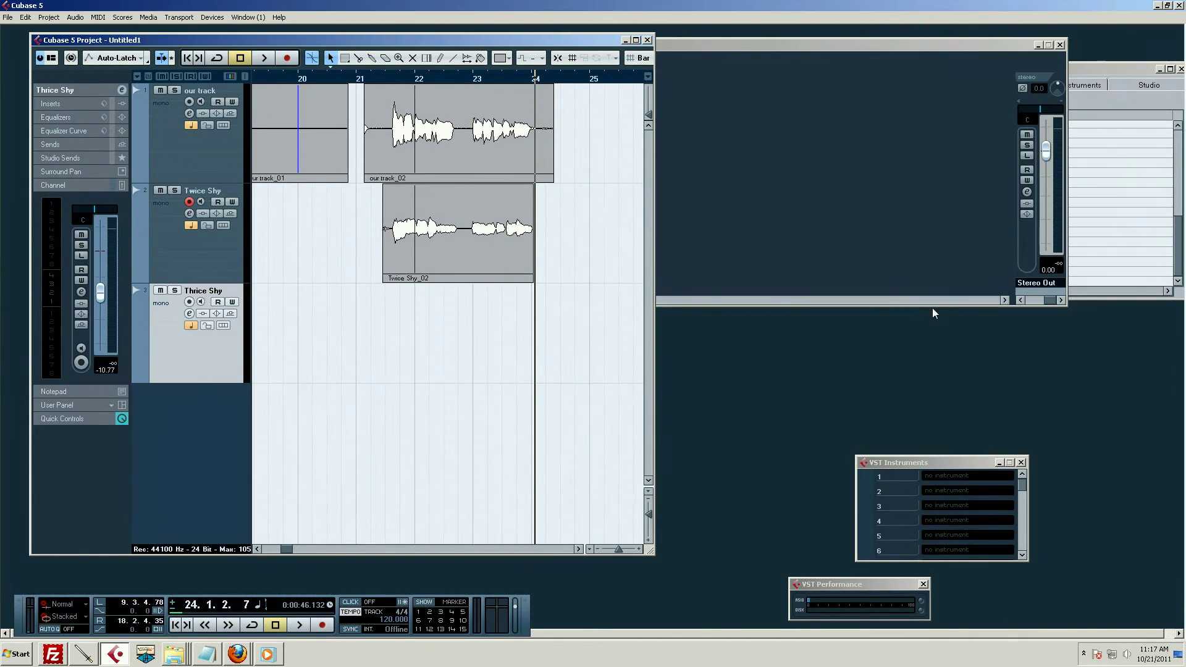
click(382, 79)
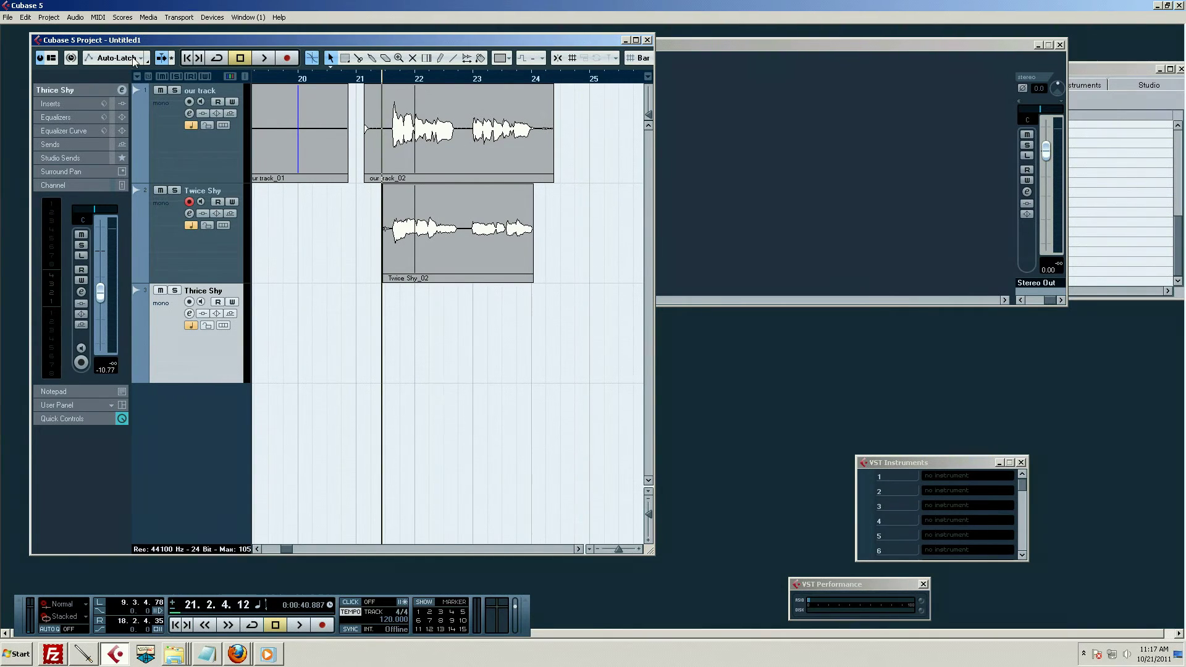
key(ctrl+shift+s)
text(00)
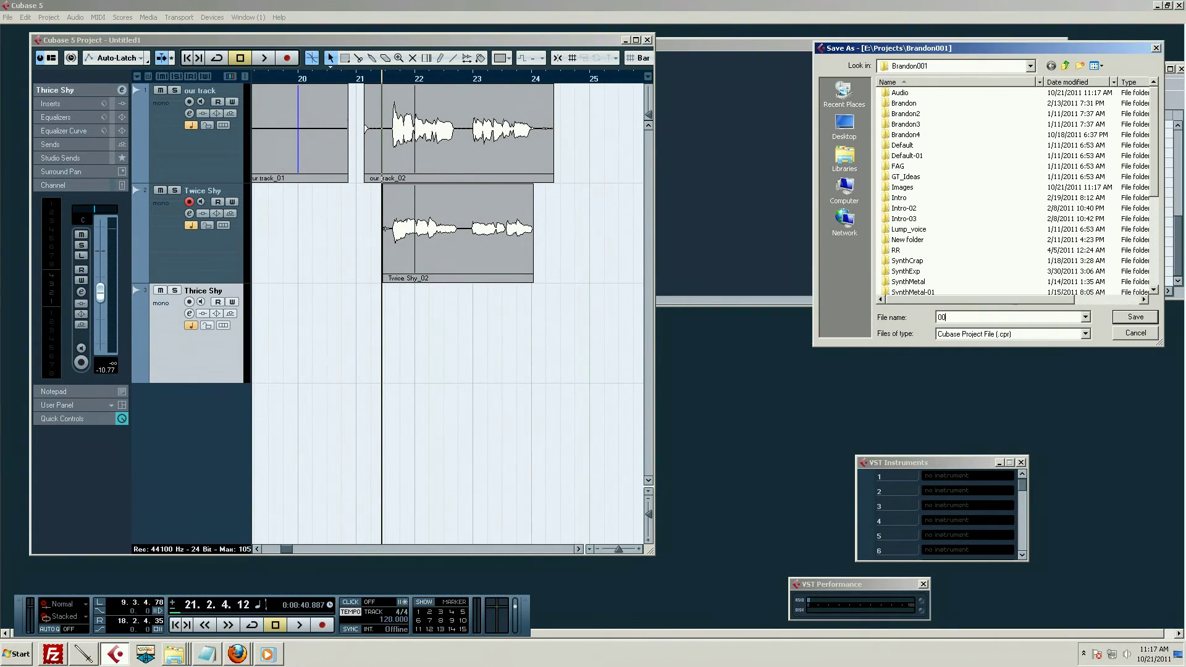
text(111)
key(Return)
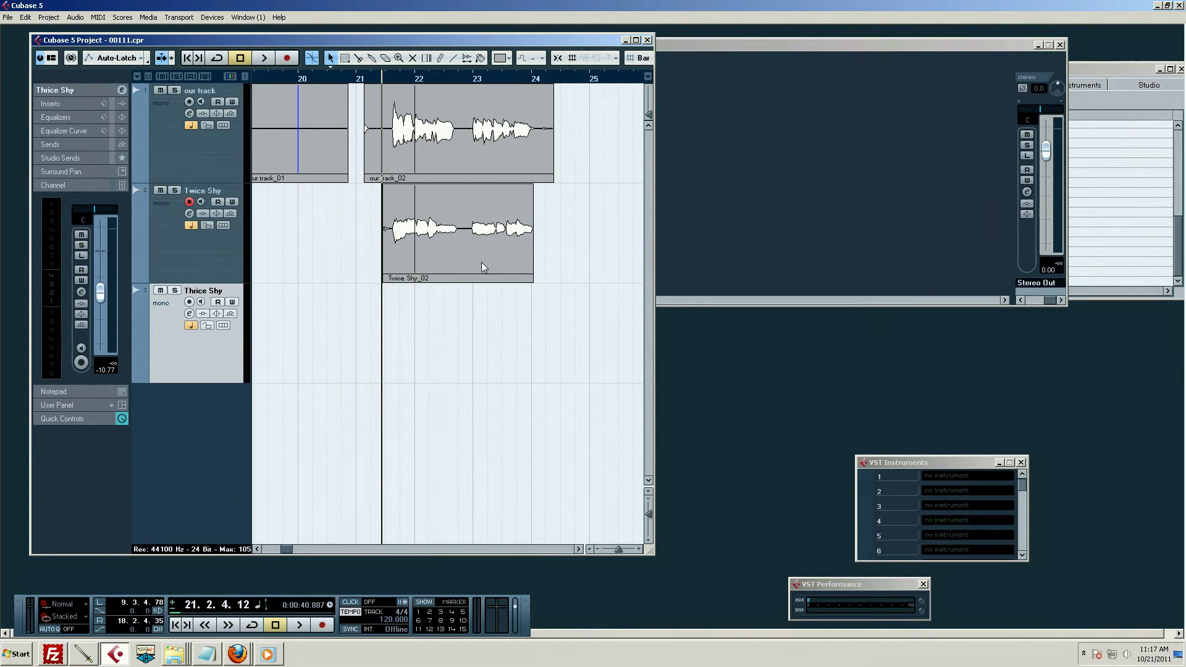
Step: Move the playback position to about bar 21.3 and bring up the Thrice Shy track's options
drag(399, 79, 385, 79)
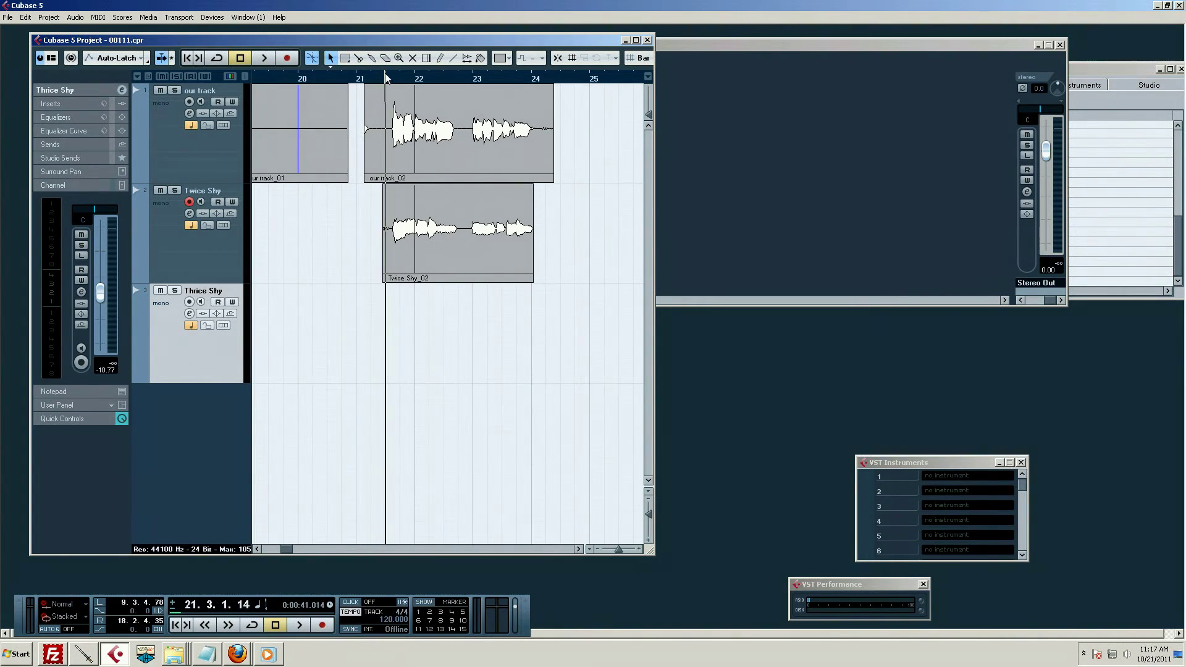
key(5)
right_click(185, 359)
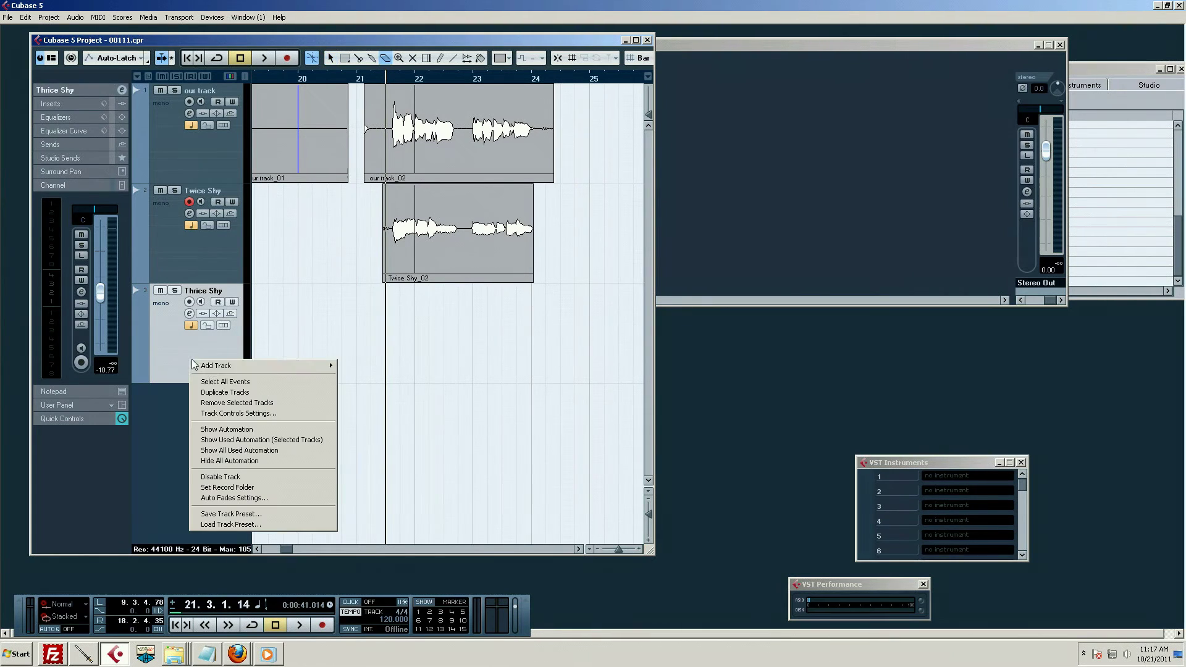
Step: Delete the empty Thrice Shy track with Remove Selected Tracks
key(Escape)
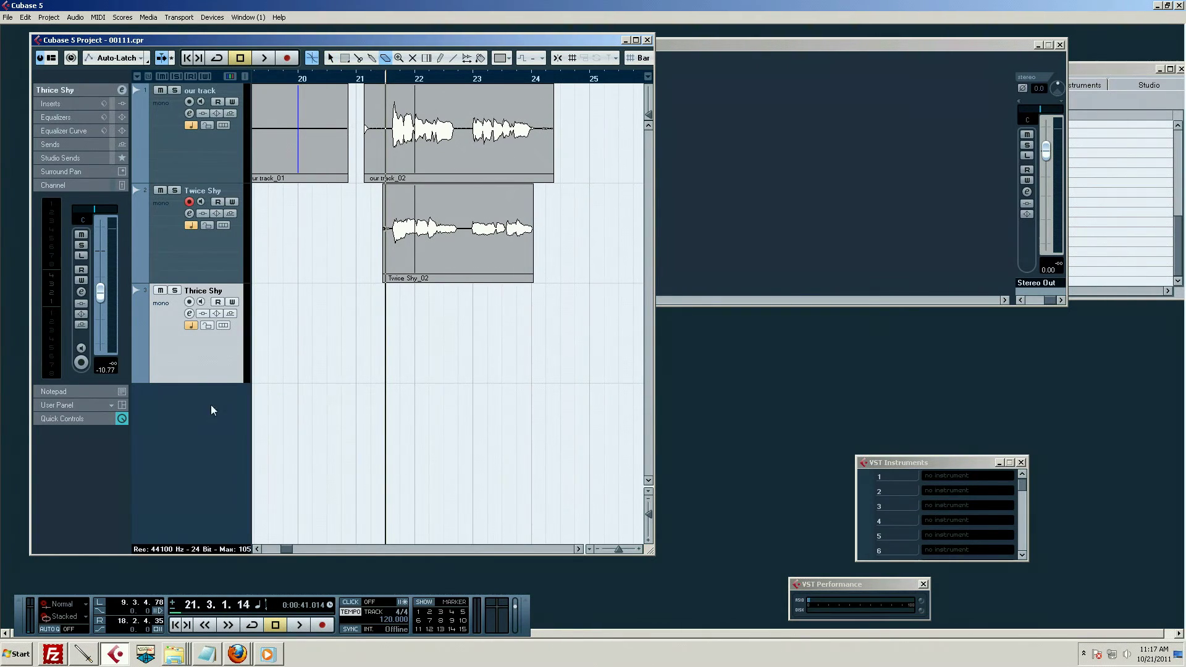
right_click(214, 359)
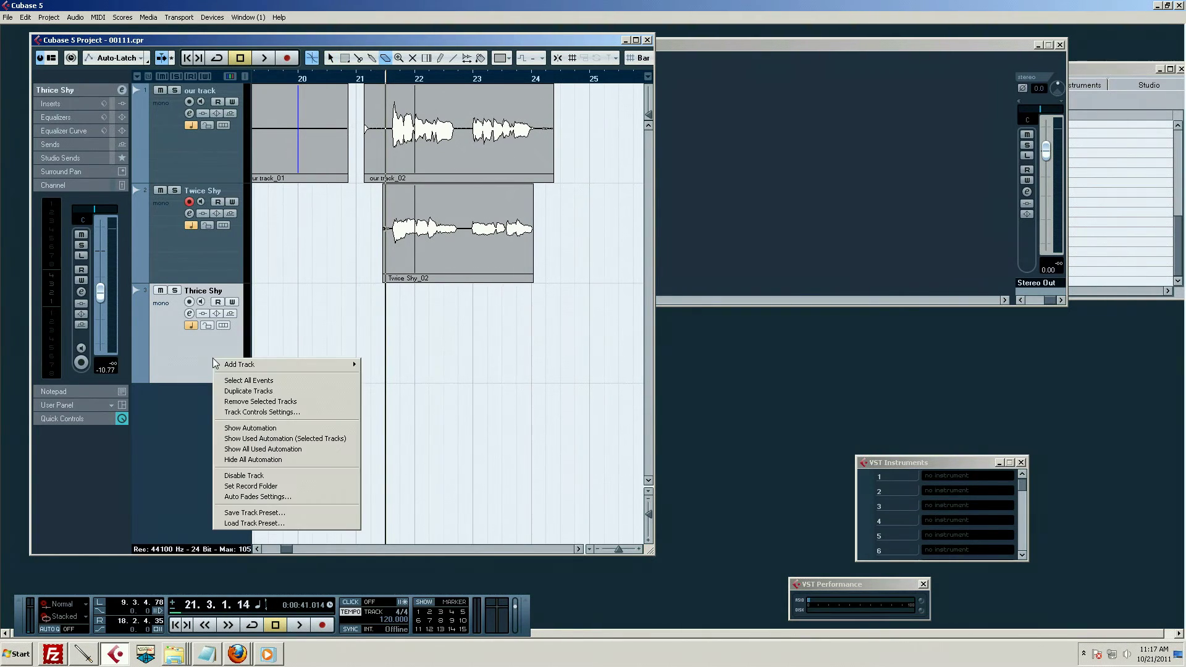
click(267, 404)
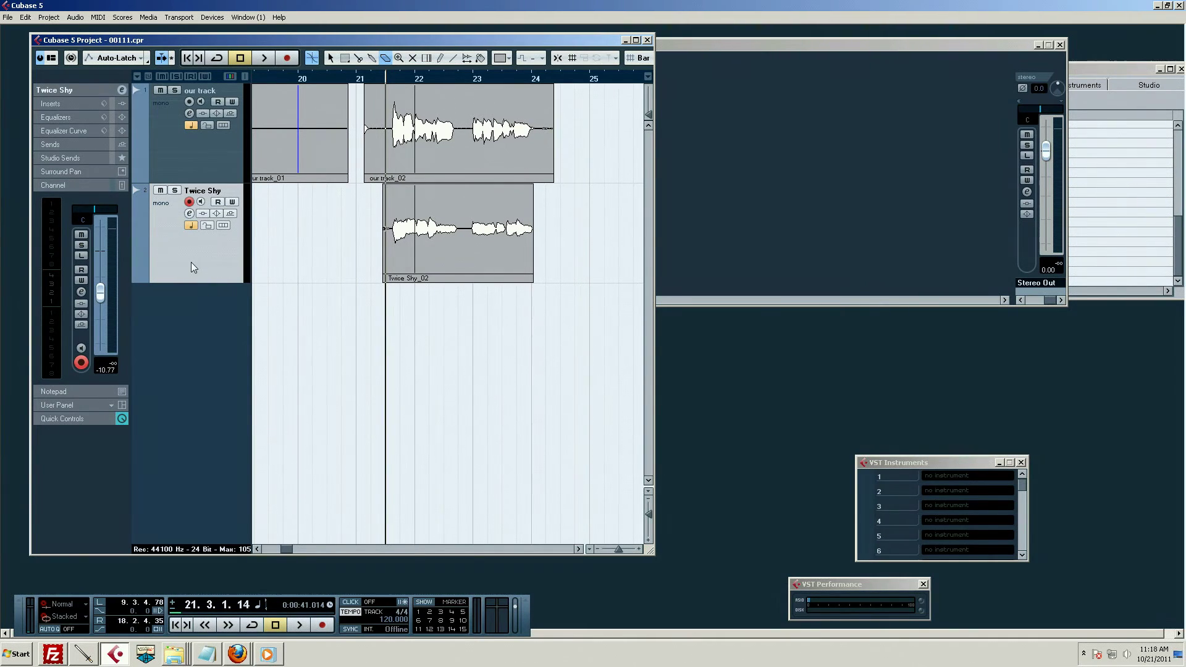
right_click(228, 264)
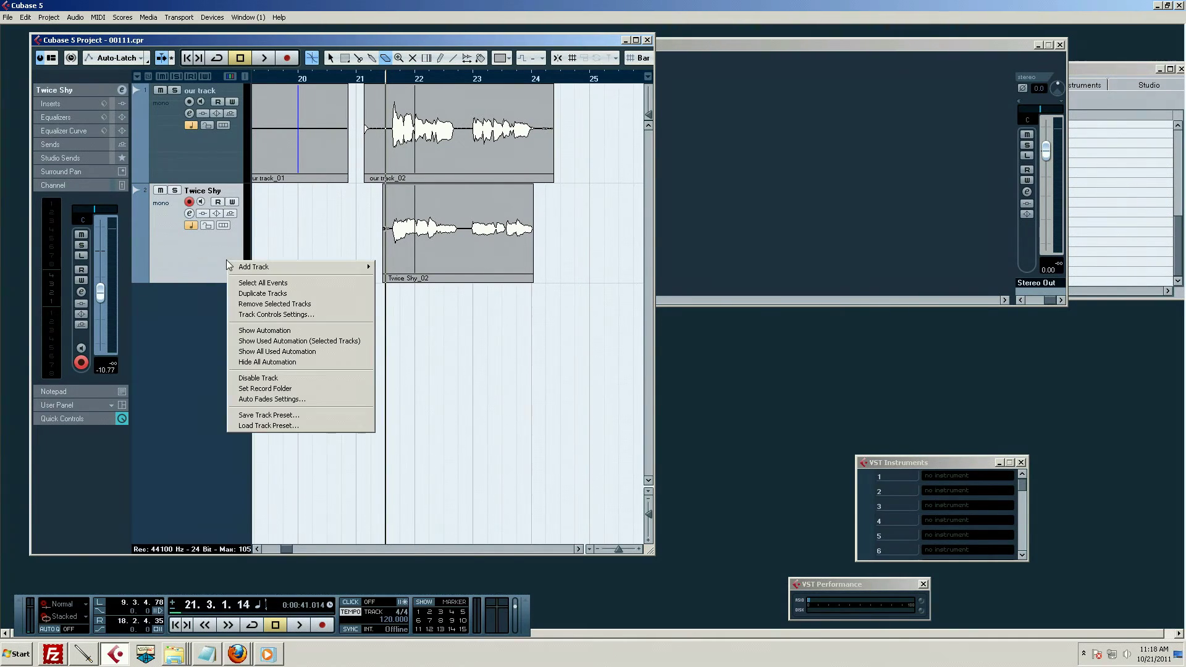
Step: Duplicate Twice Shy again, erase the copy's event, and rename the new track Thrice Shy
click(268, 294)
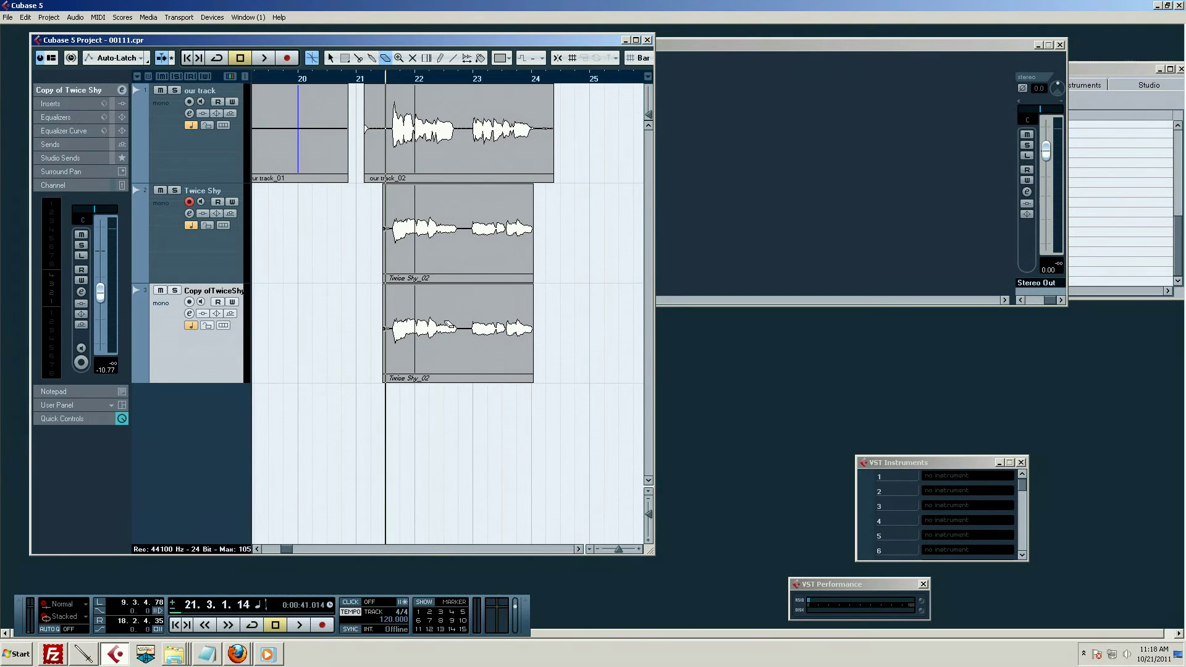
click(442, 331)
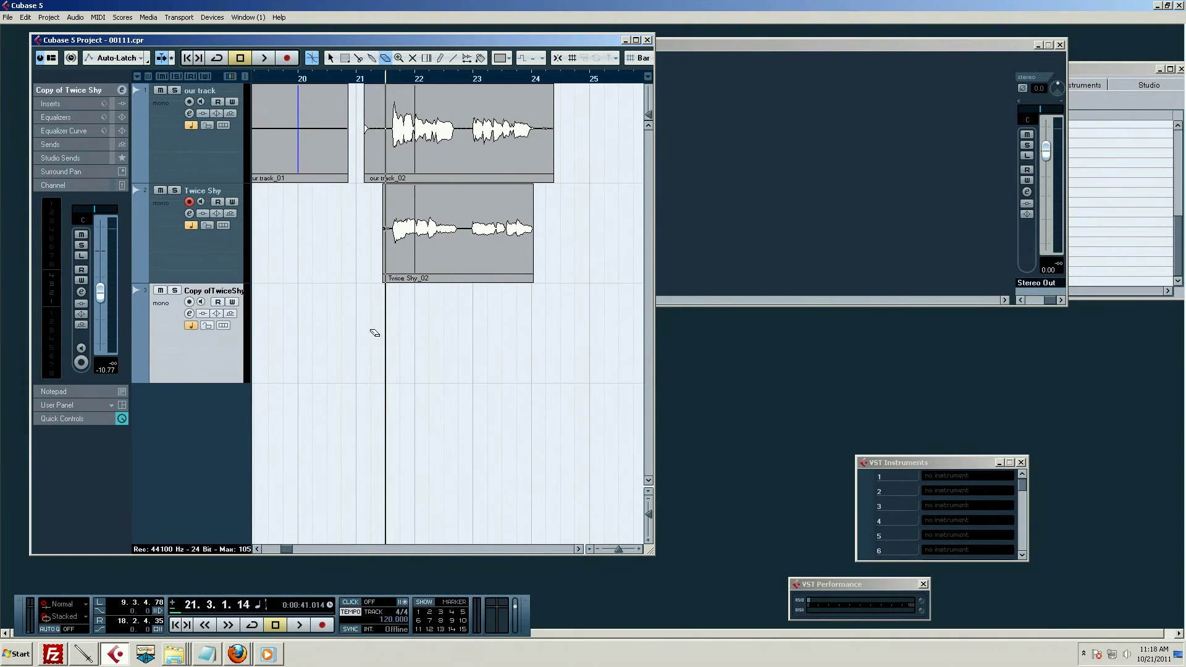
key(1)
double_click(212, 294)
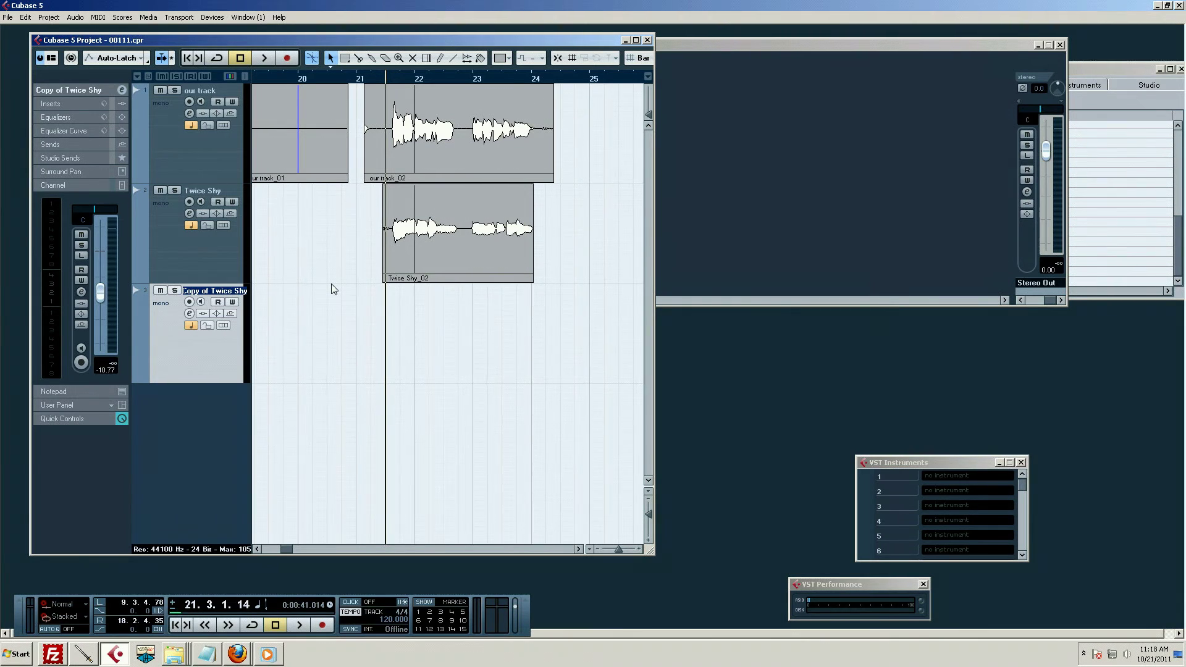
text(Thrice)
key(Return)
Step: Record the Thrice Shy_01 take from just before bar 21 to bar 24, then disarm the track
click(189, 301)
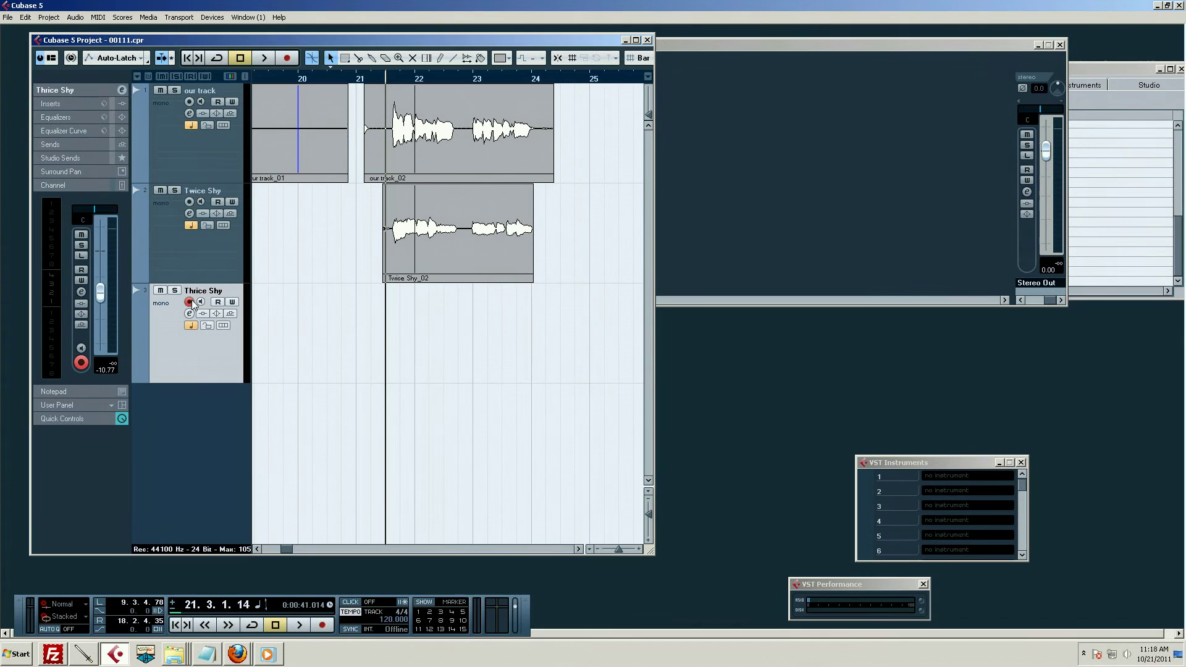
click(363, 81)
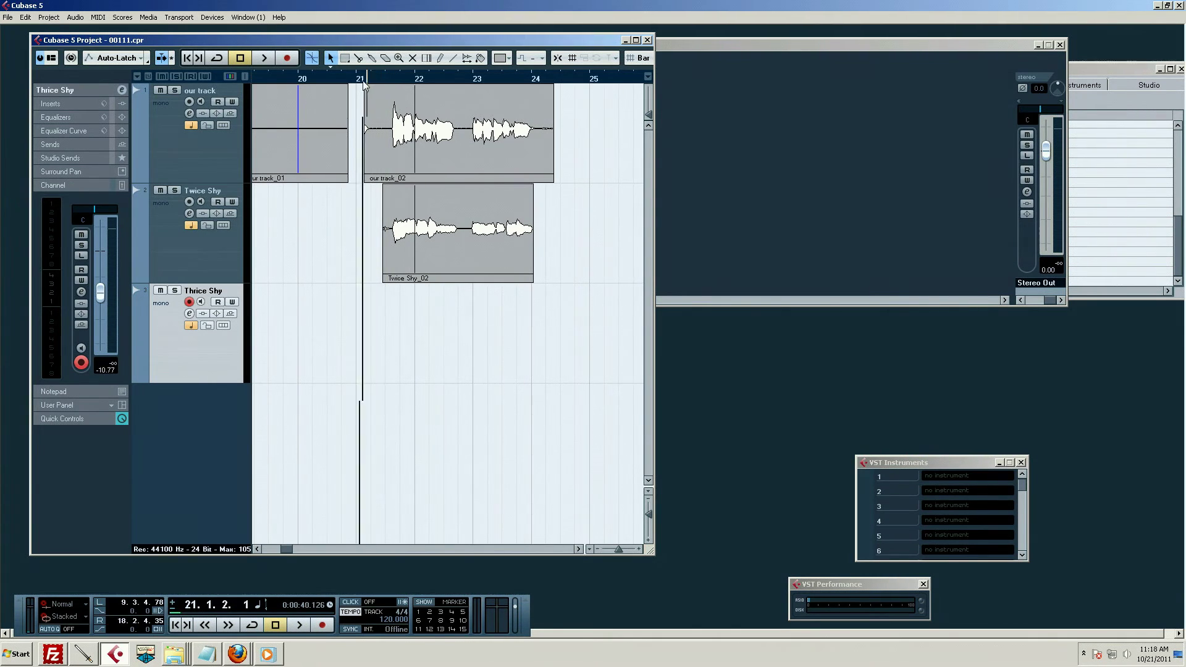
click(355, 81)
key(KP_Multiply)
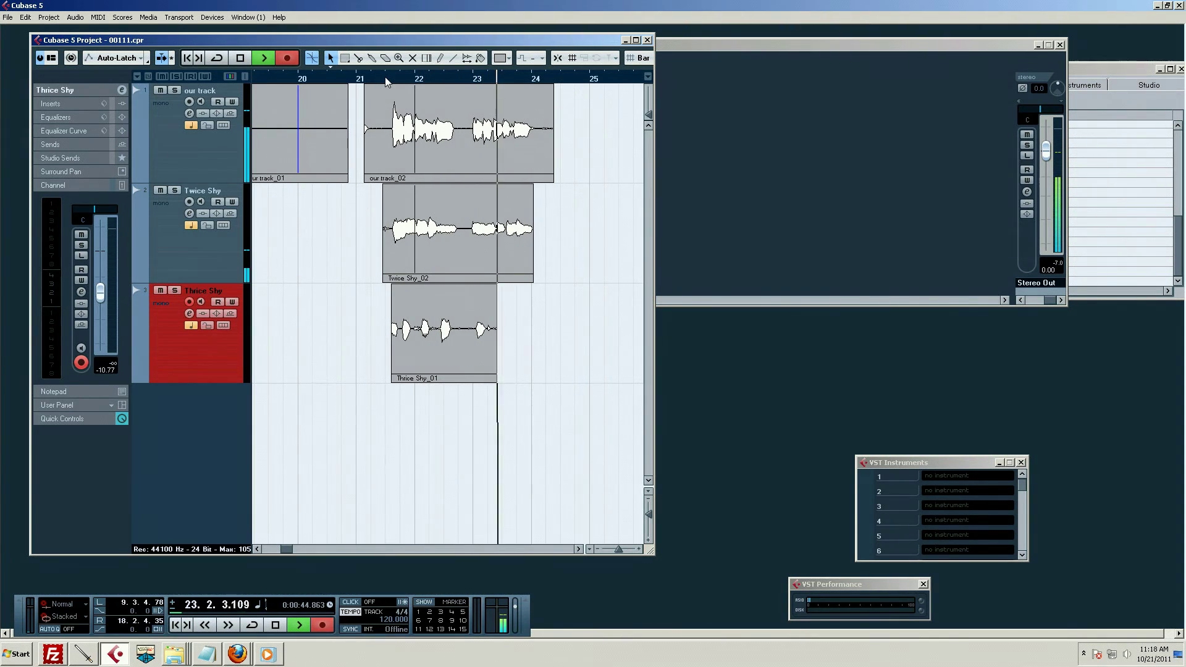
key(space)
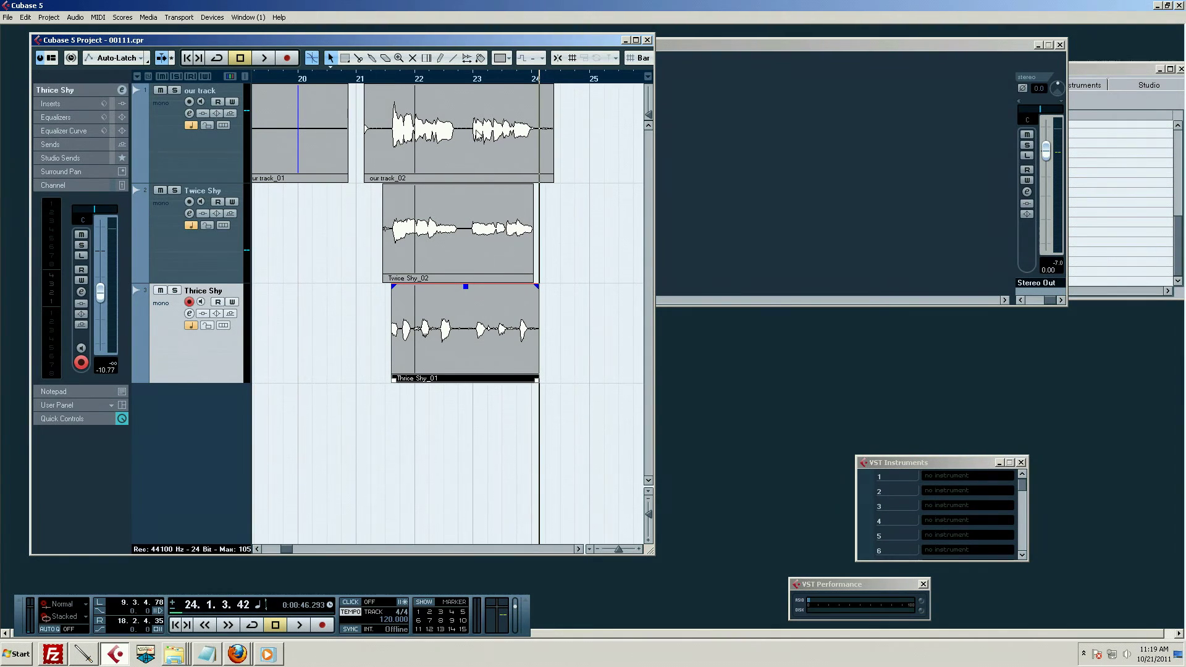
click(189, 301)
Step: Add a new stereo audio track, Audio 04, below Thrice Shy
right_click(211, 412)
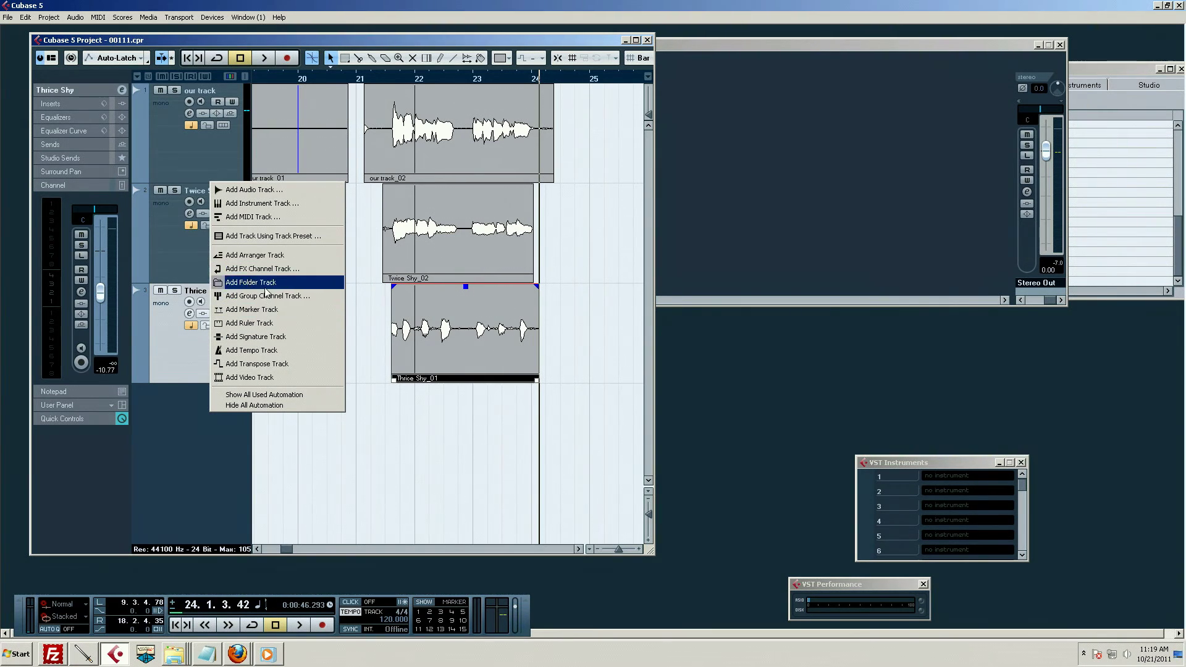
click(271, 190)
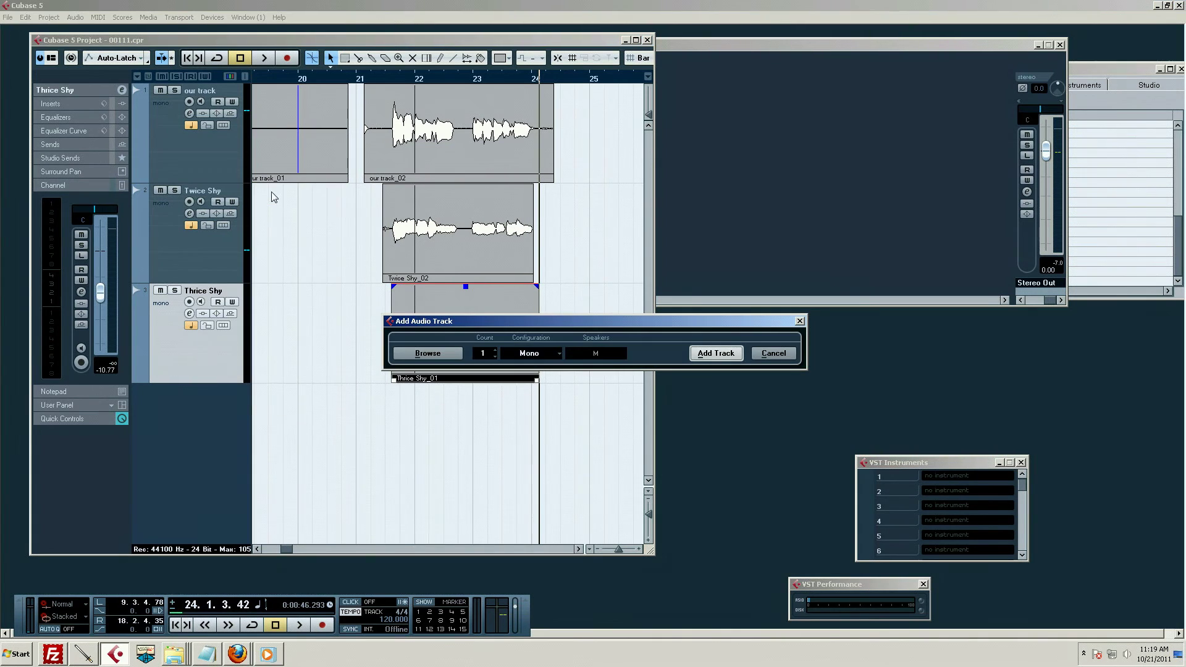
click(531, 353)
click(532, 377)
click(735, 353)
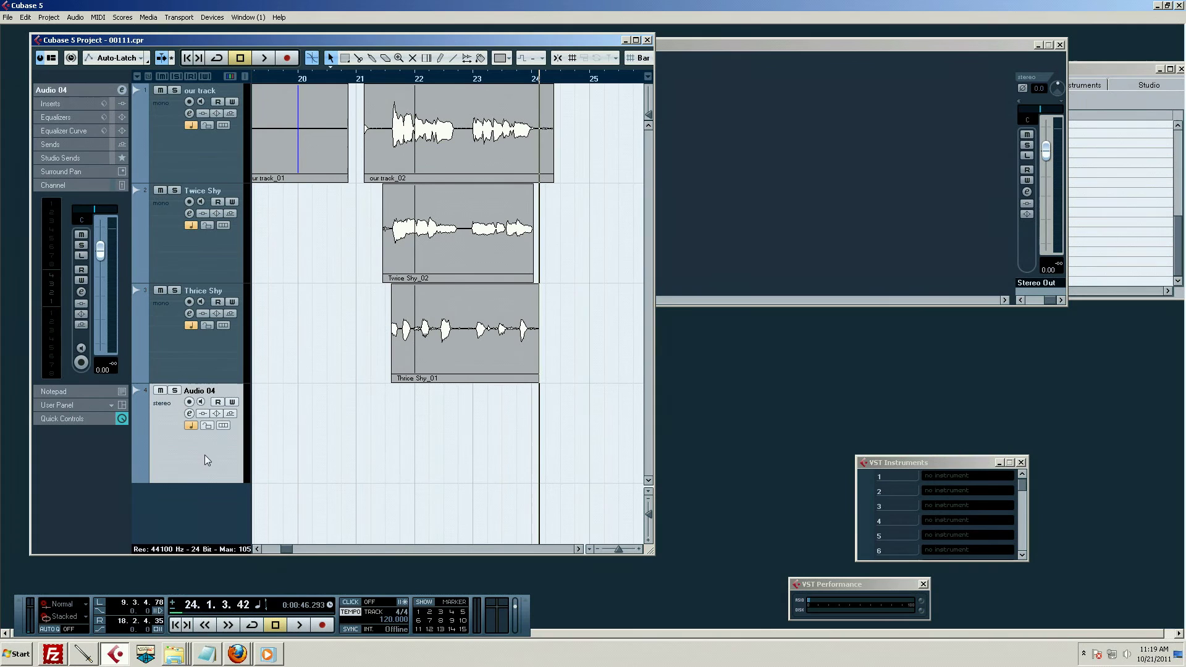
Step: Route the Sunshine input into Audio 04 and arm it for recording
click(68, 90)
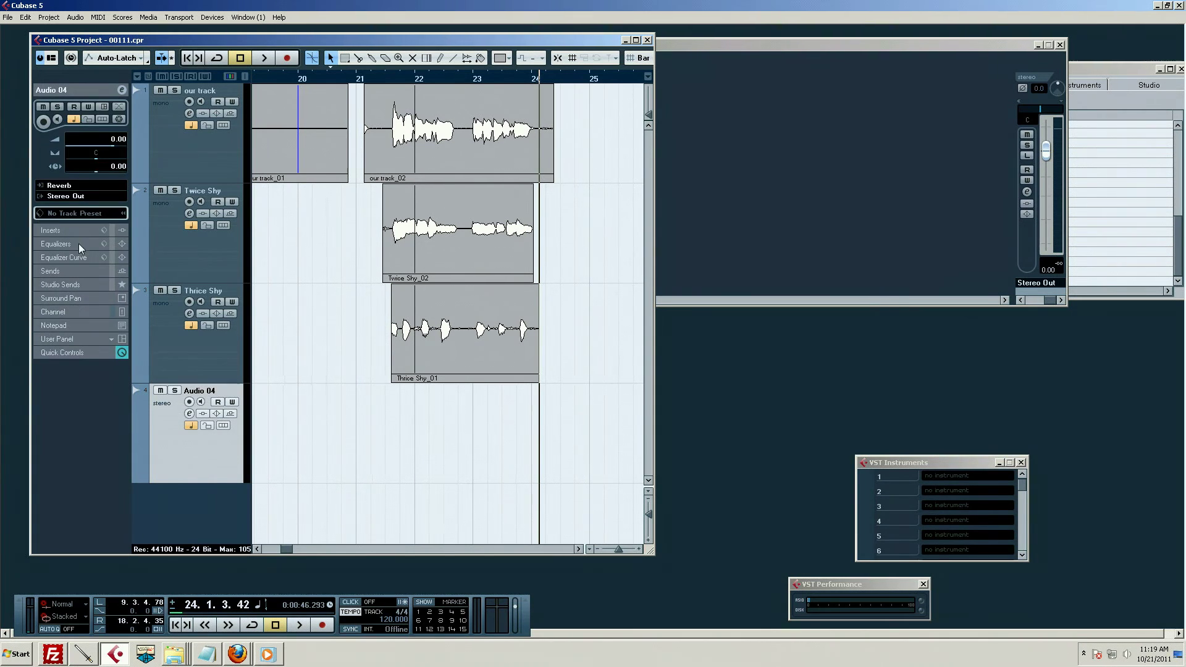
click(70, 186)
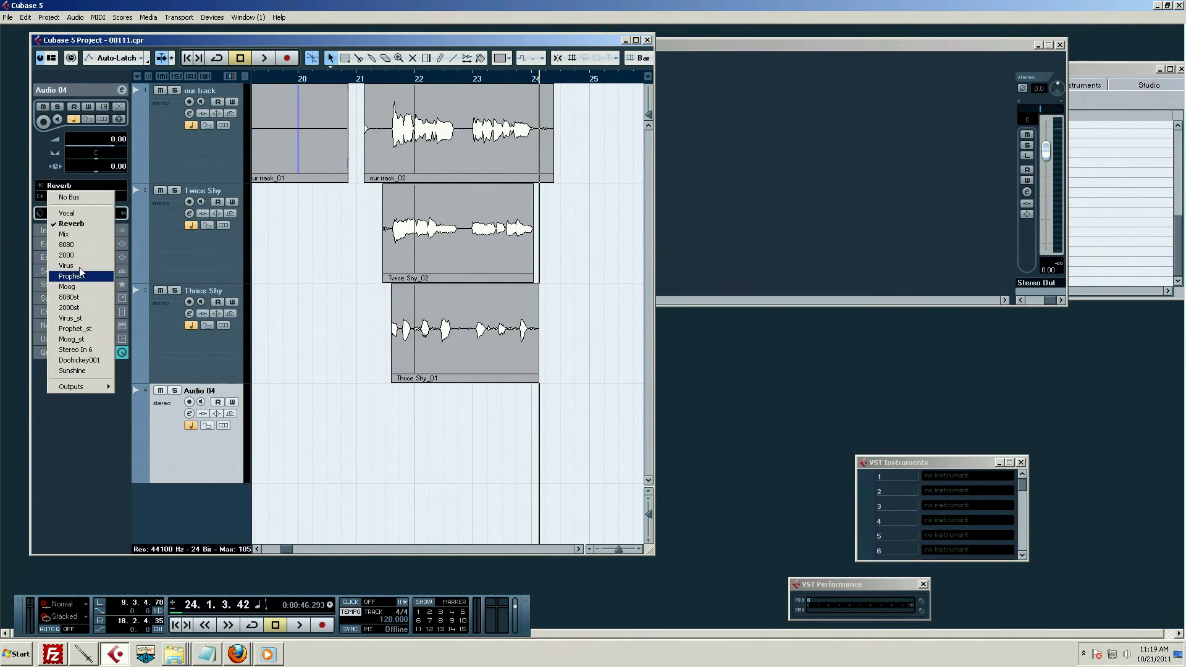
click(73, 370)
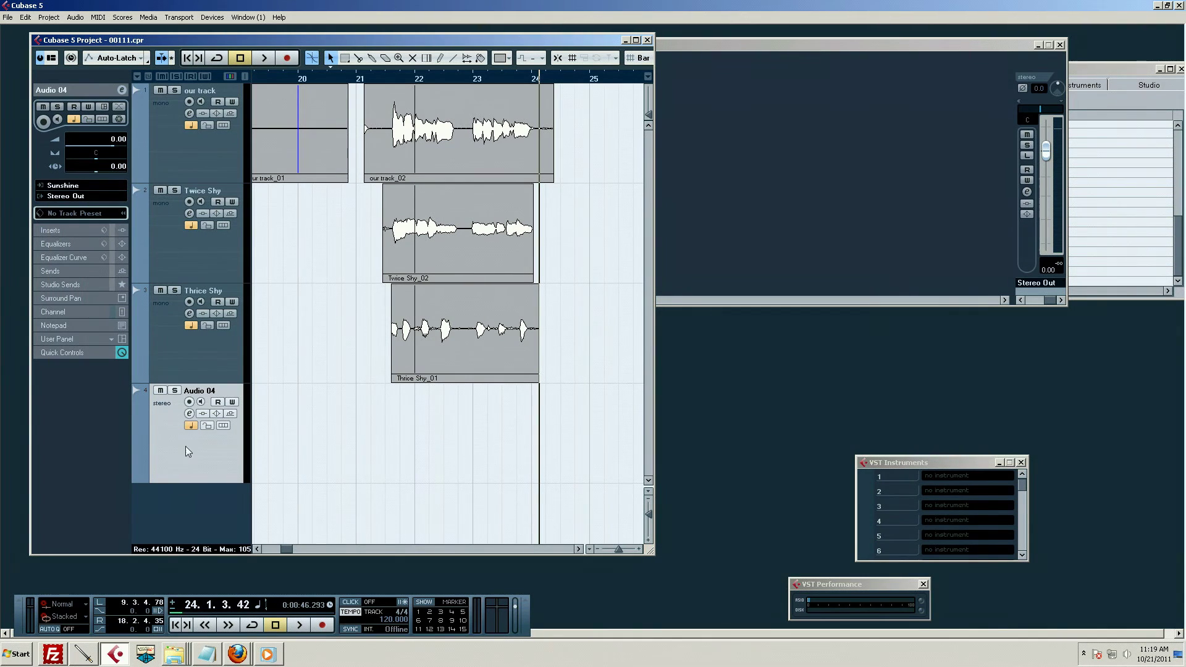
click(189, 402)
Step: Record the Audio 04_01 test take from bar 21, loop around bar 22, and play it back
drag(390, 79, 387, 79)
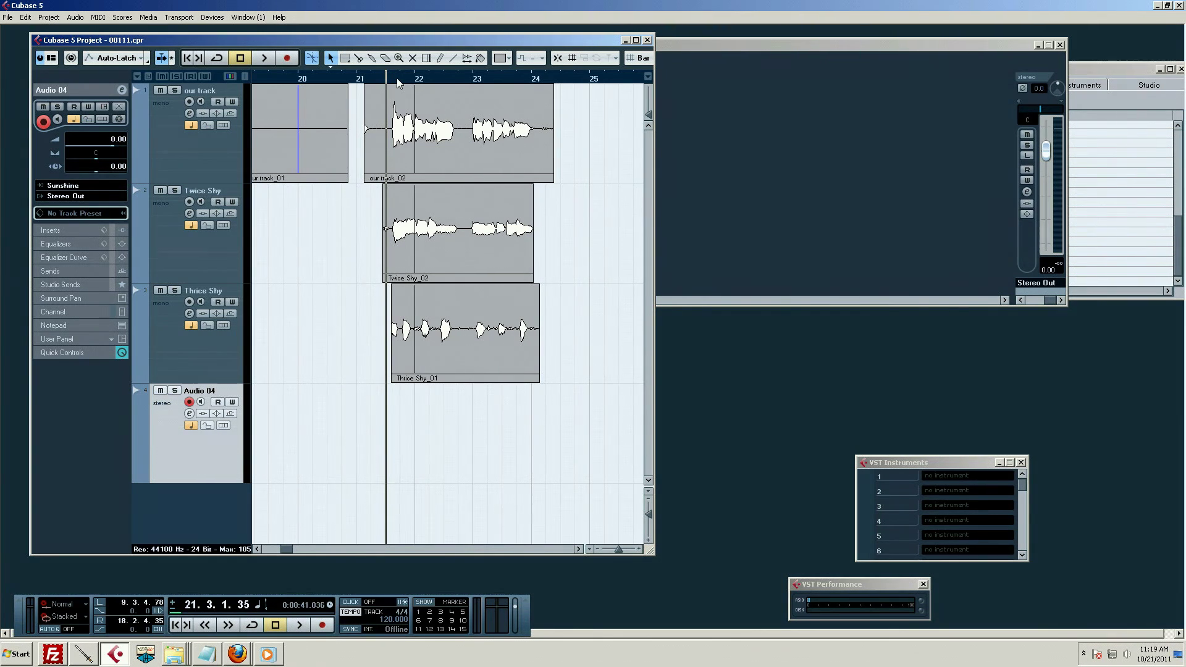
key(KP_Multiply)
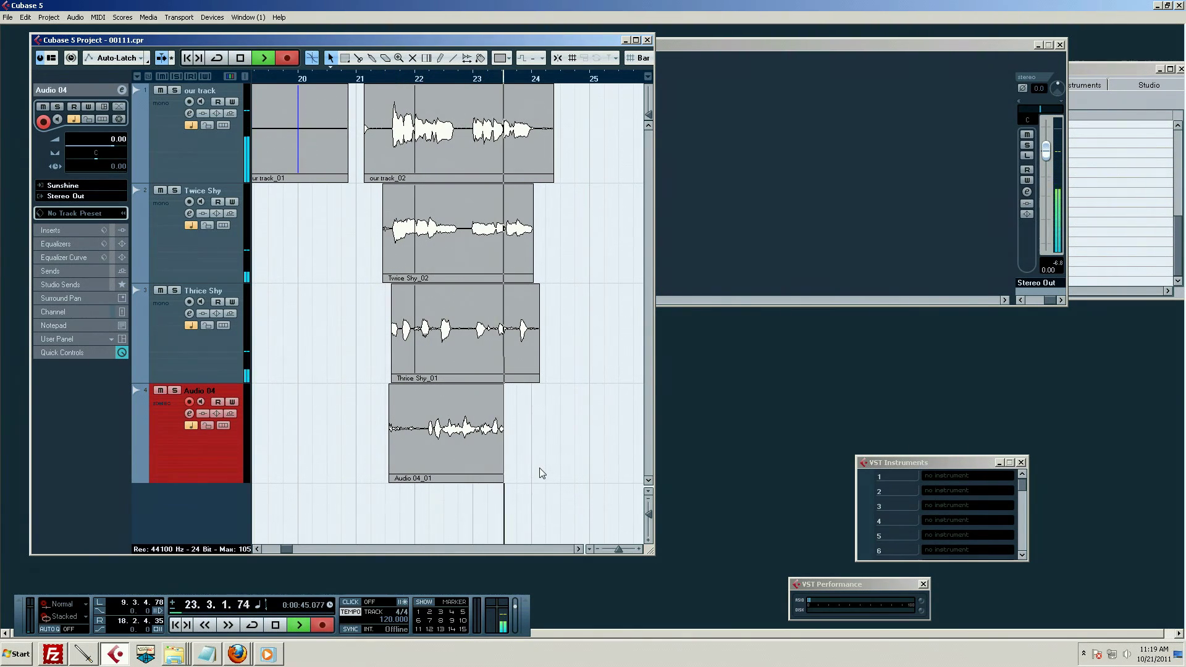
key(space)
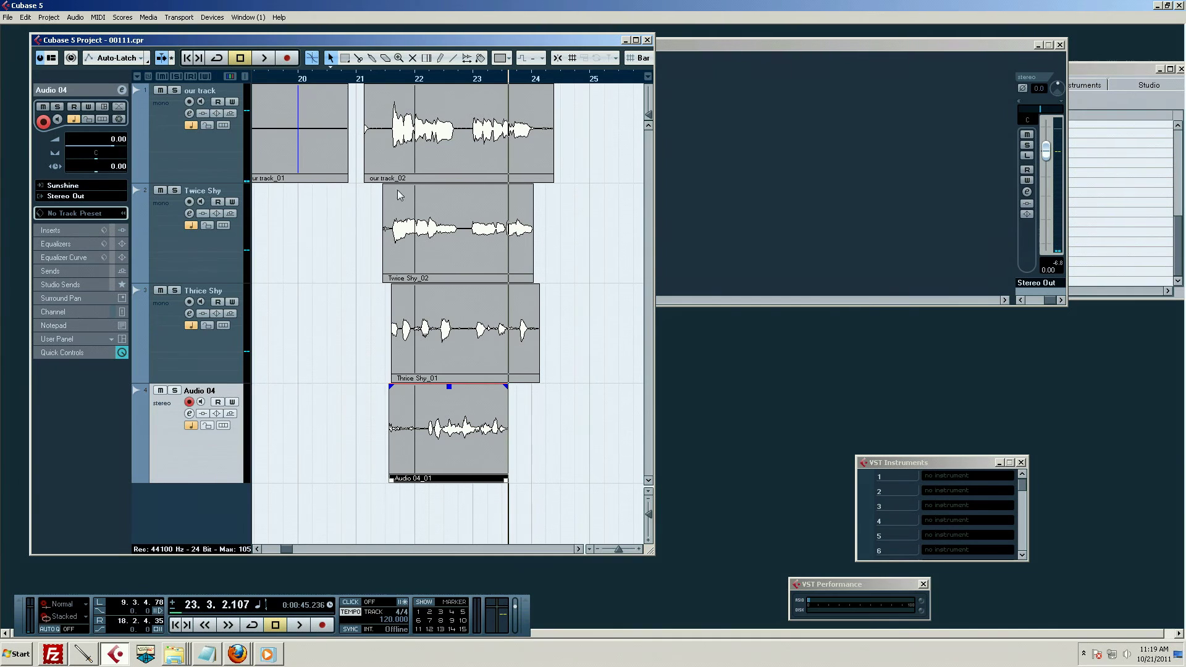
drag(412, 76, 431, 86)
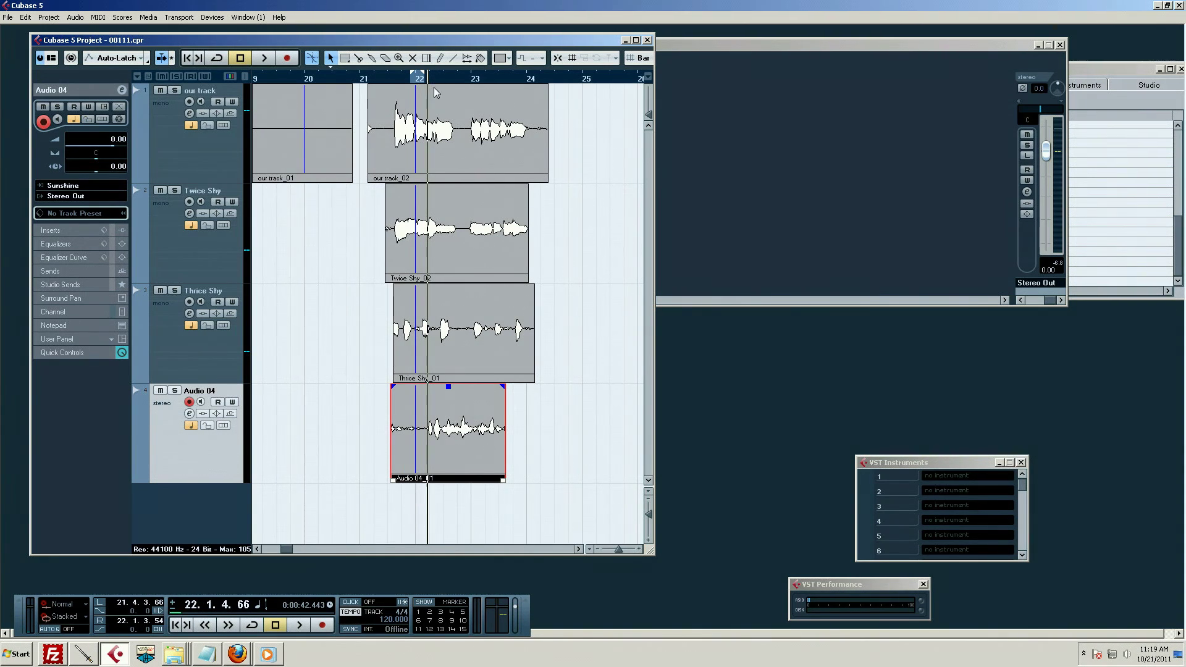
drag(435, 85, 427, 93)
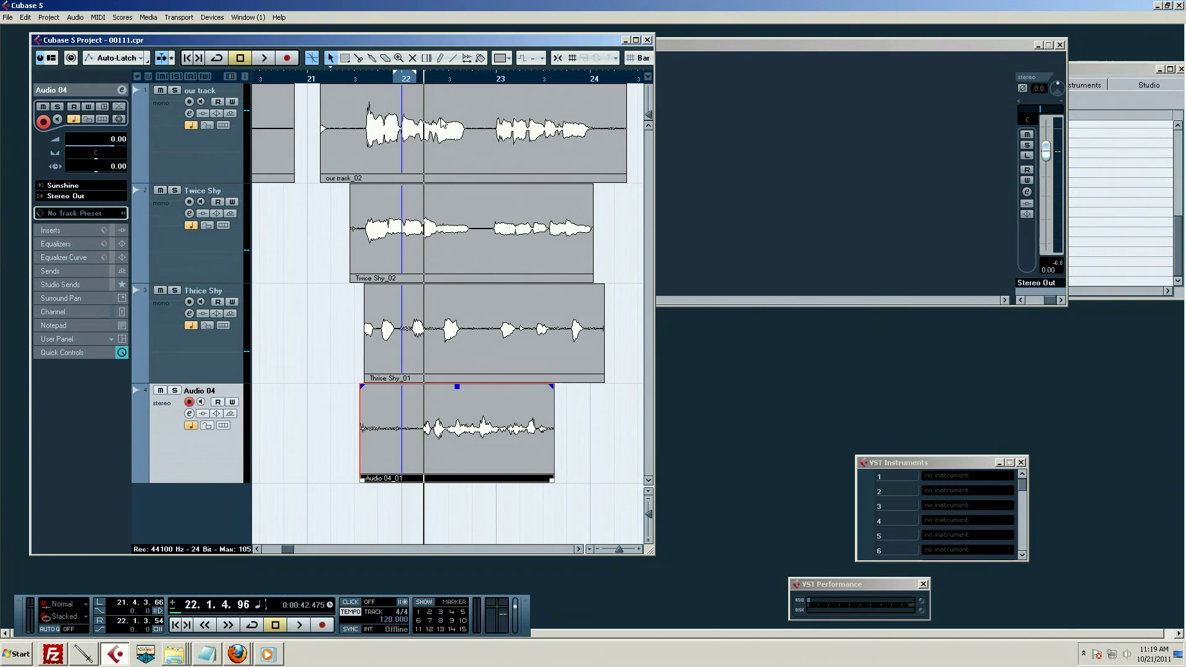
key(space)
Step: Stop playback, erase the Audio 04_01 test take, and return the playhead to bar 21
click(788, 208)
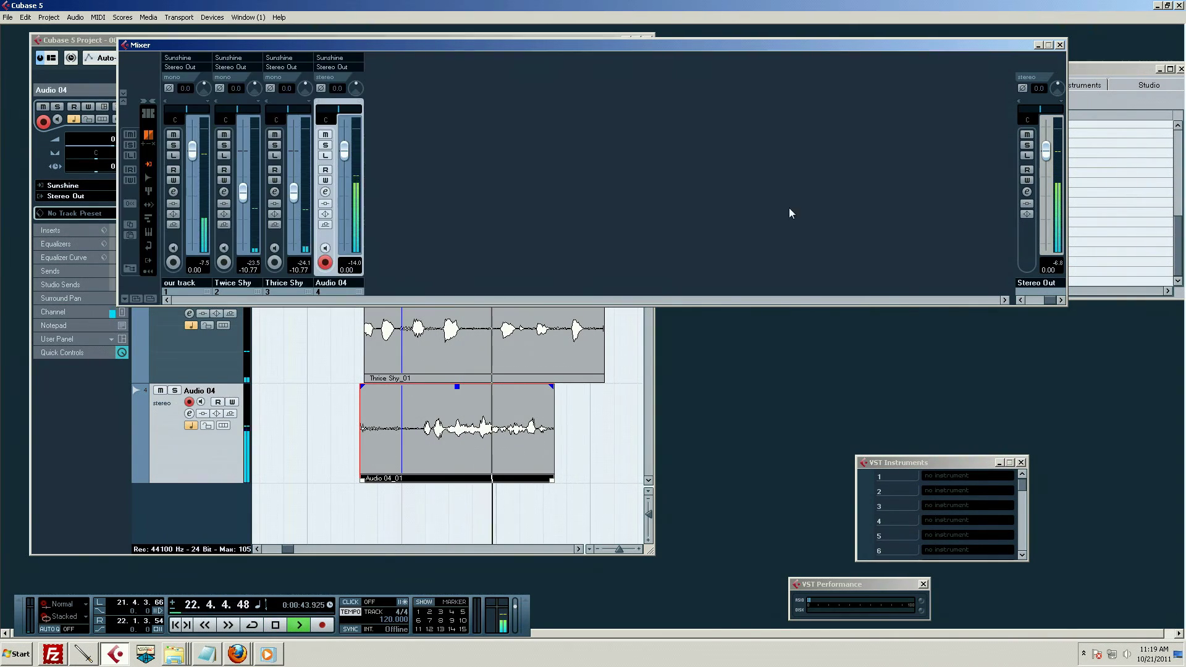
key(space)
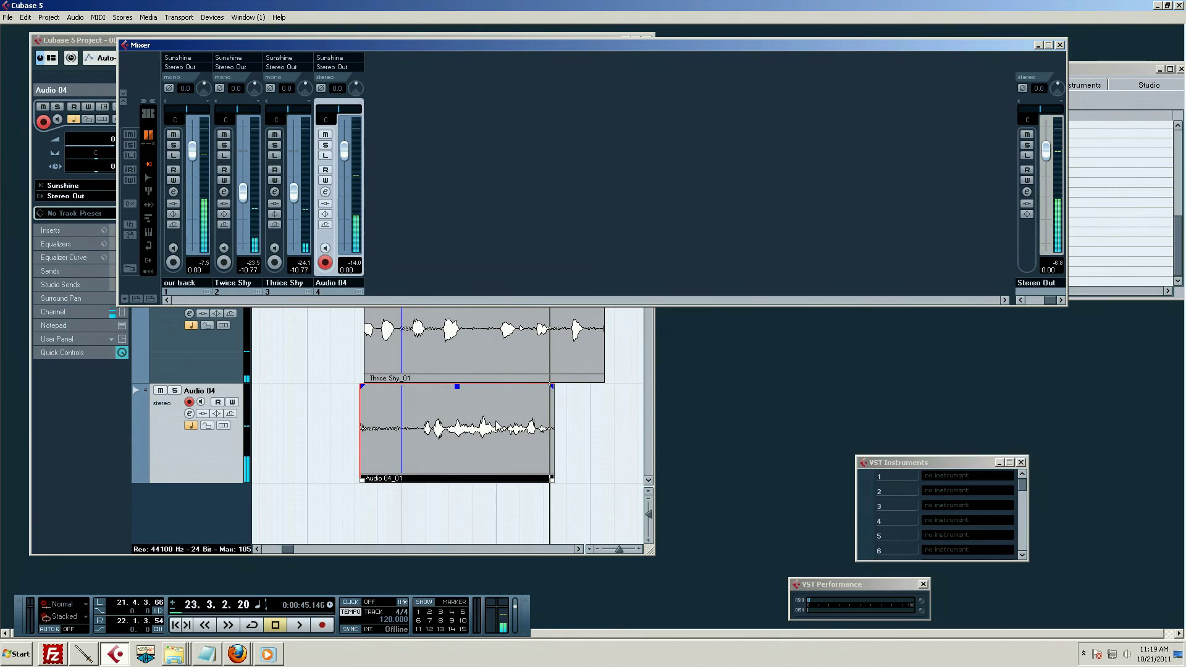
click(541, 469)
key(5)
click(523, 442)
key(1)
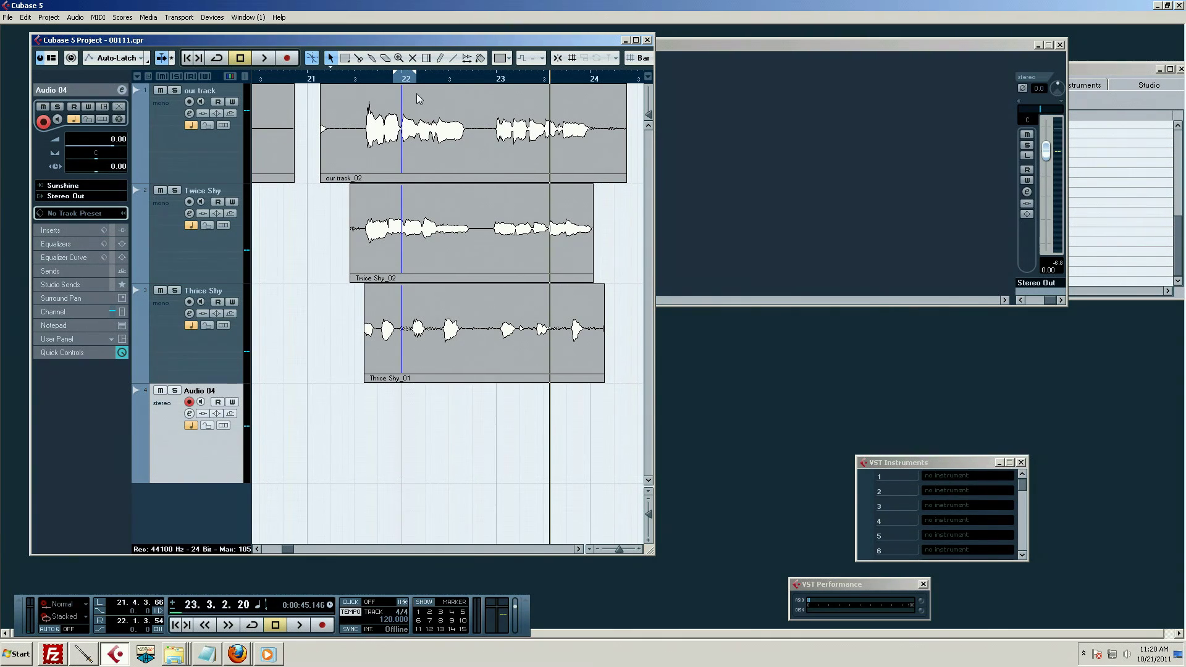
drag(367, 81, 367, 75)
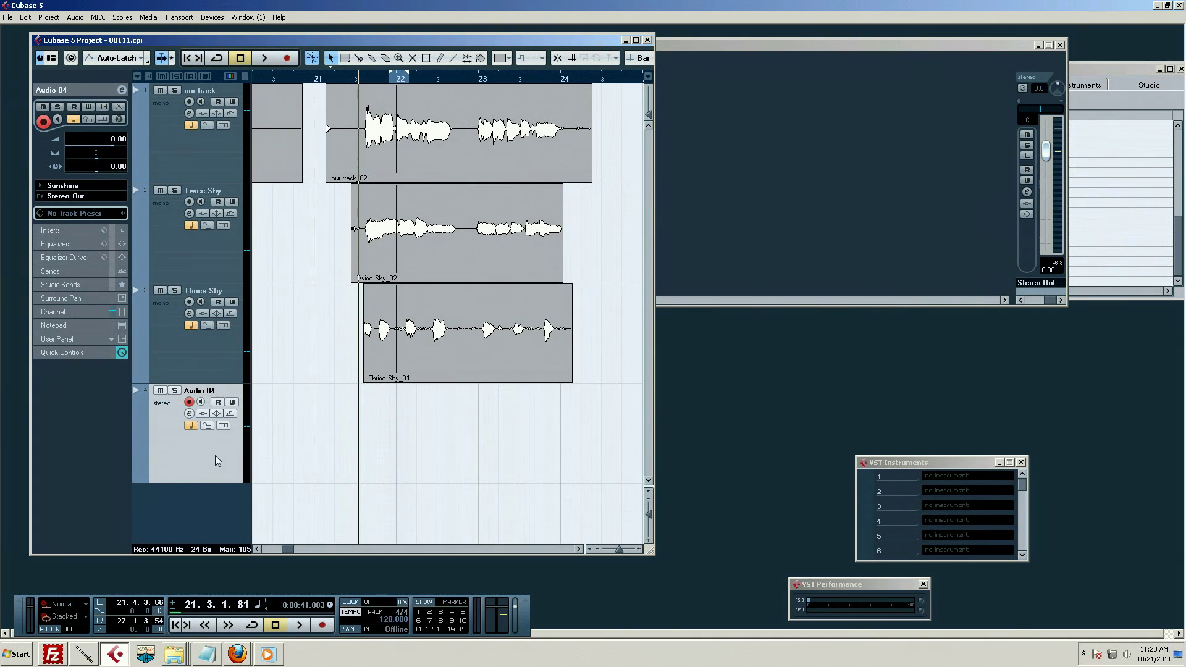
right_click(189, 462)
Step: Remove the Audio 04 test track from the project
click(223, 507)
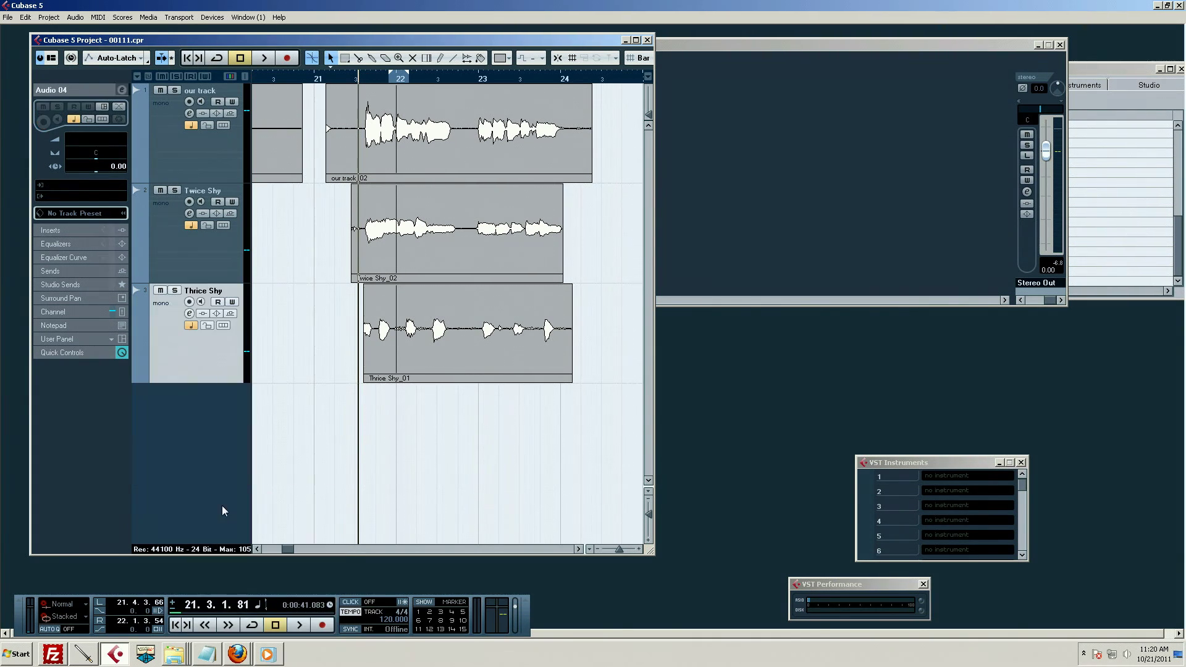
right_click(212, 432)
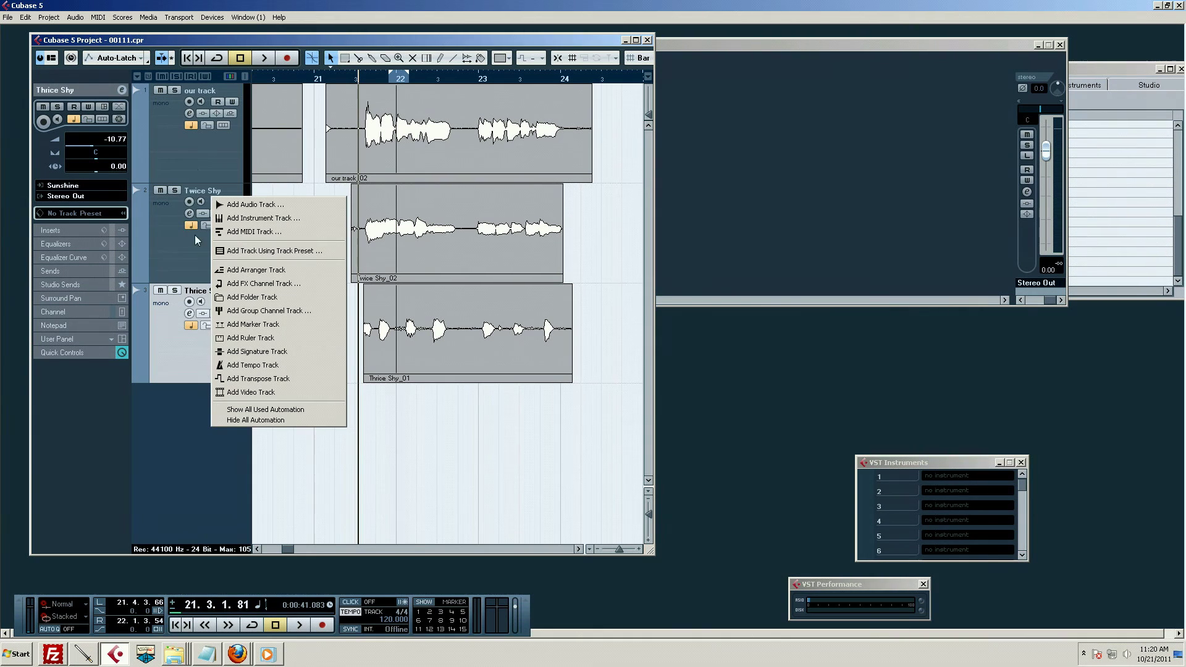
click(196, 445)
Step: Add three MIDI tracks, MIDI 01–03, below Thrice Shy, then open VST Connections
right_click(190, 441)
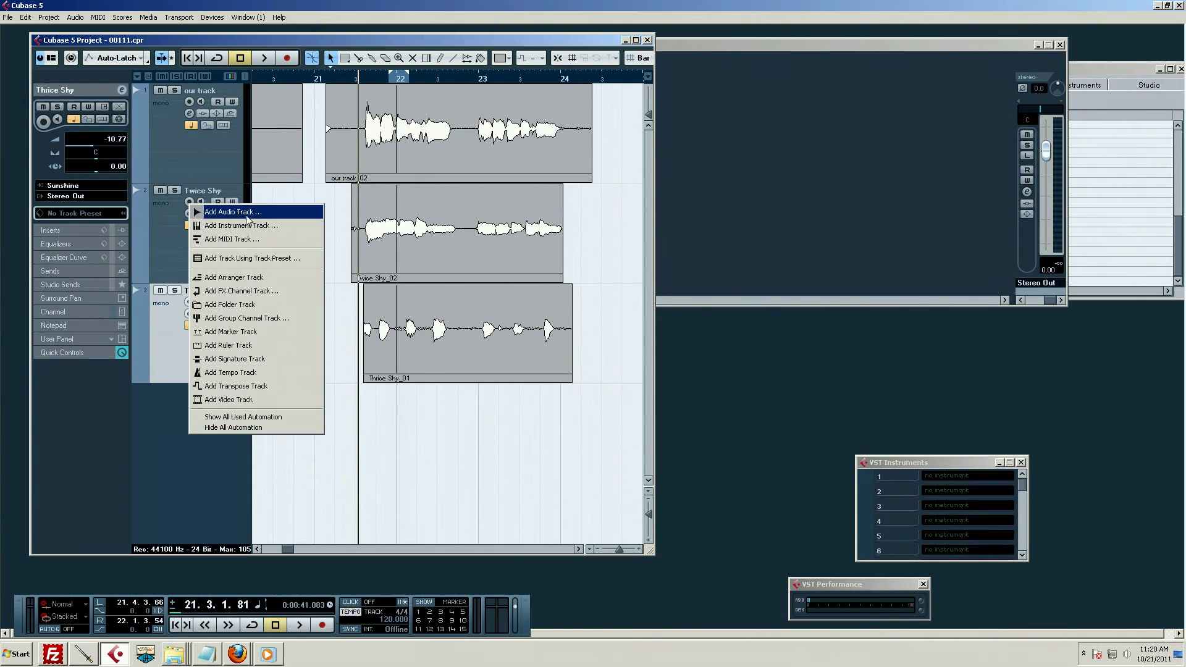
click(242, 241)
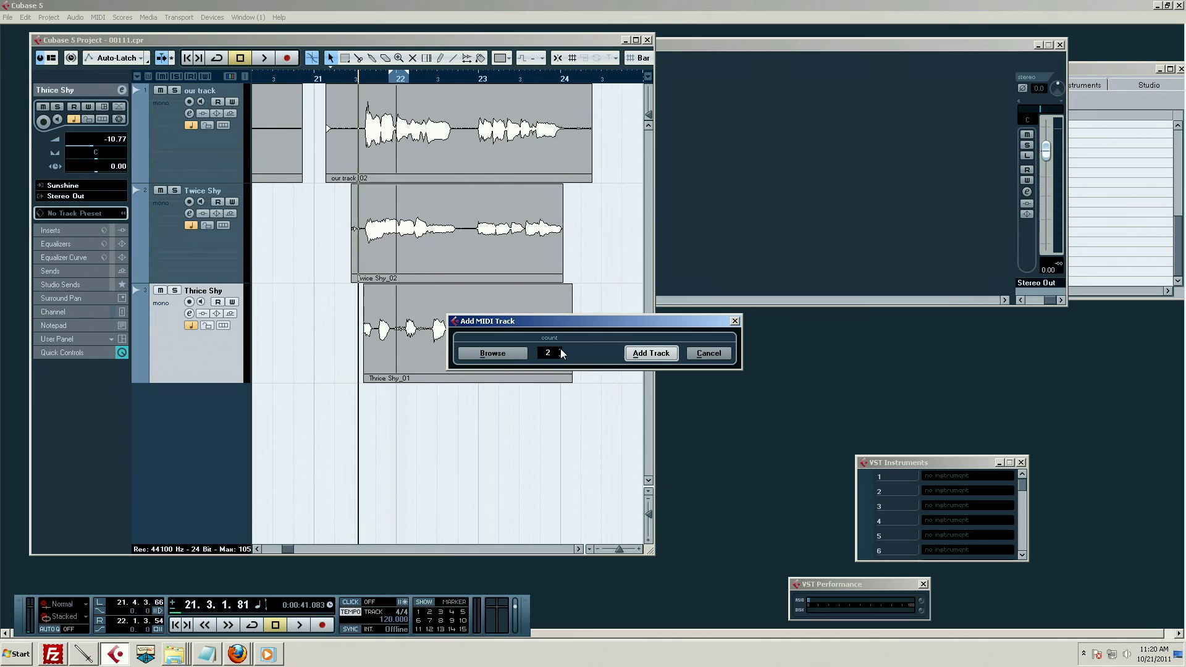
scroll(561, 352, up, 1)
key(Return)
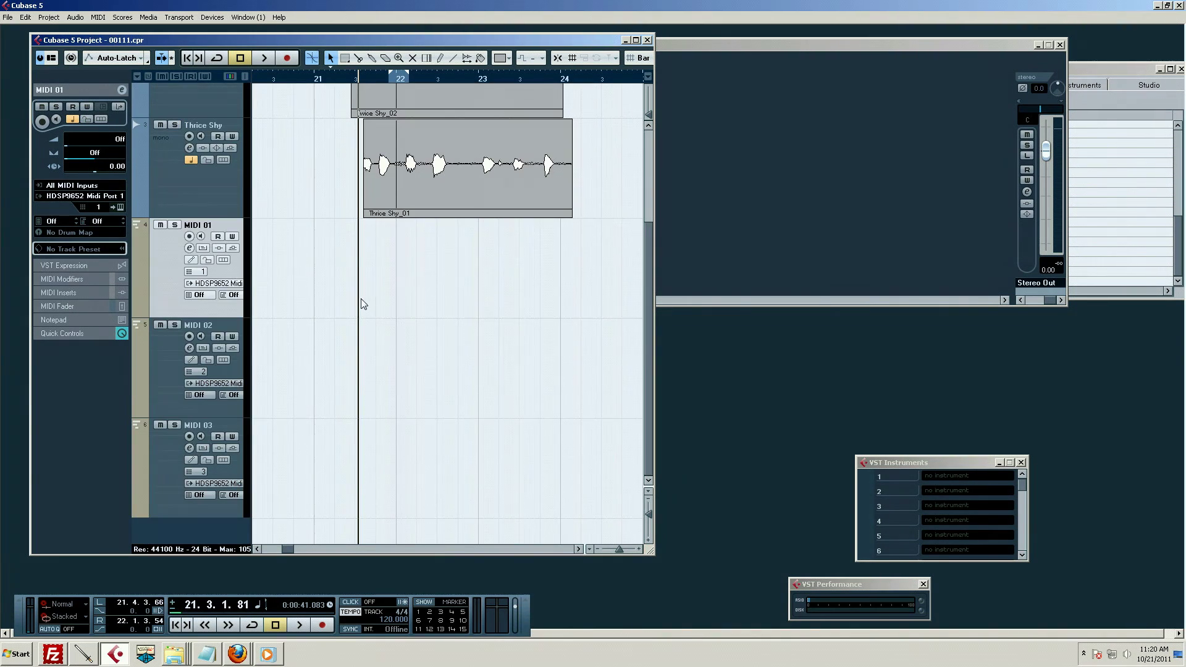
scroll(363, 303, up, 1)
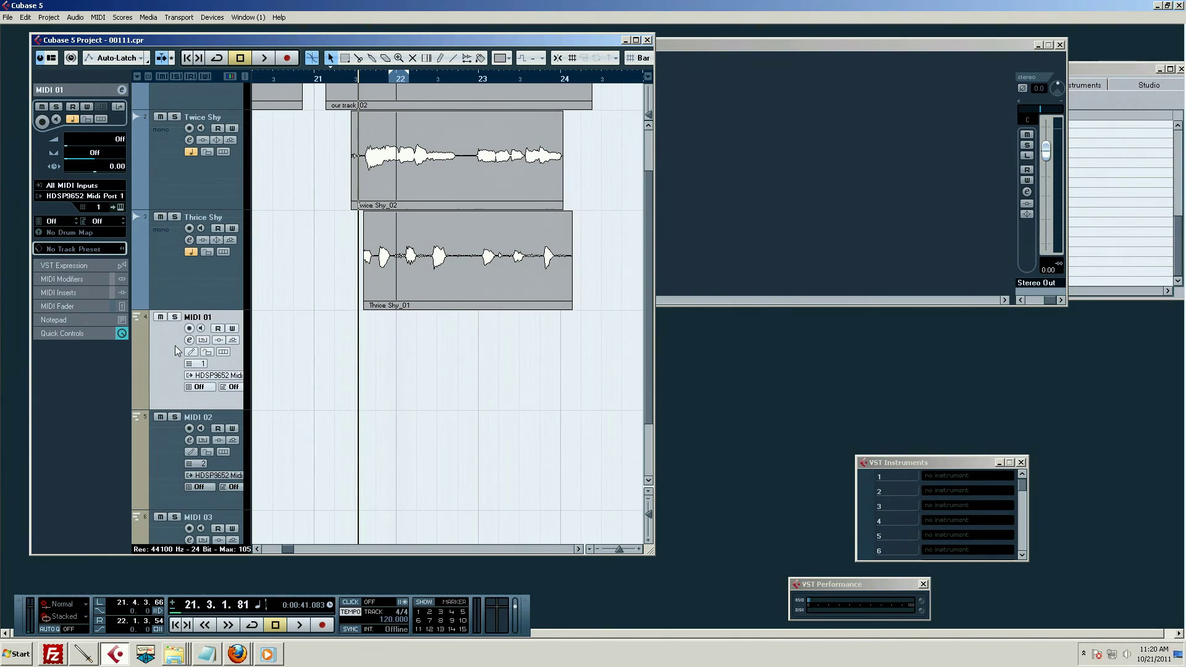
key(F4)
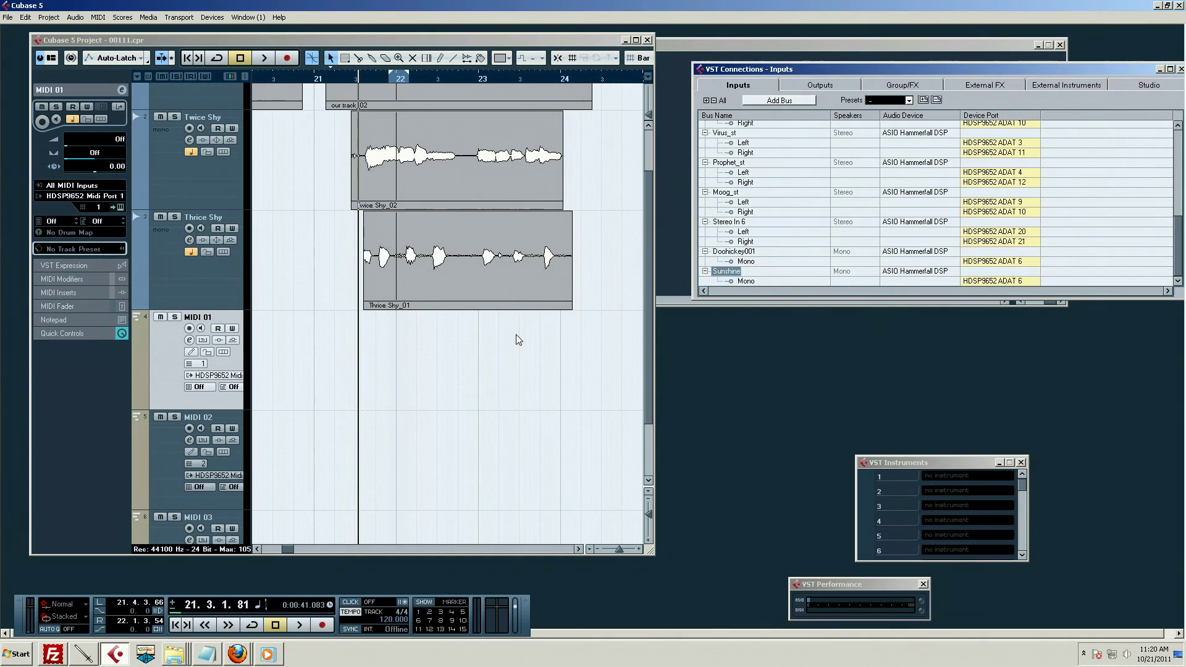
click(822, 90)
click(768, 90)
click(436, 79)
key(g)
key(g)
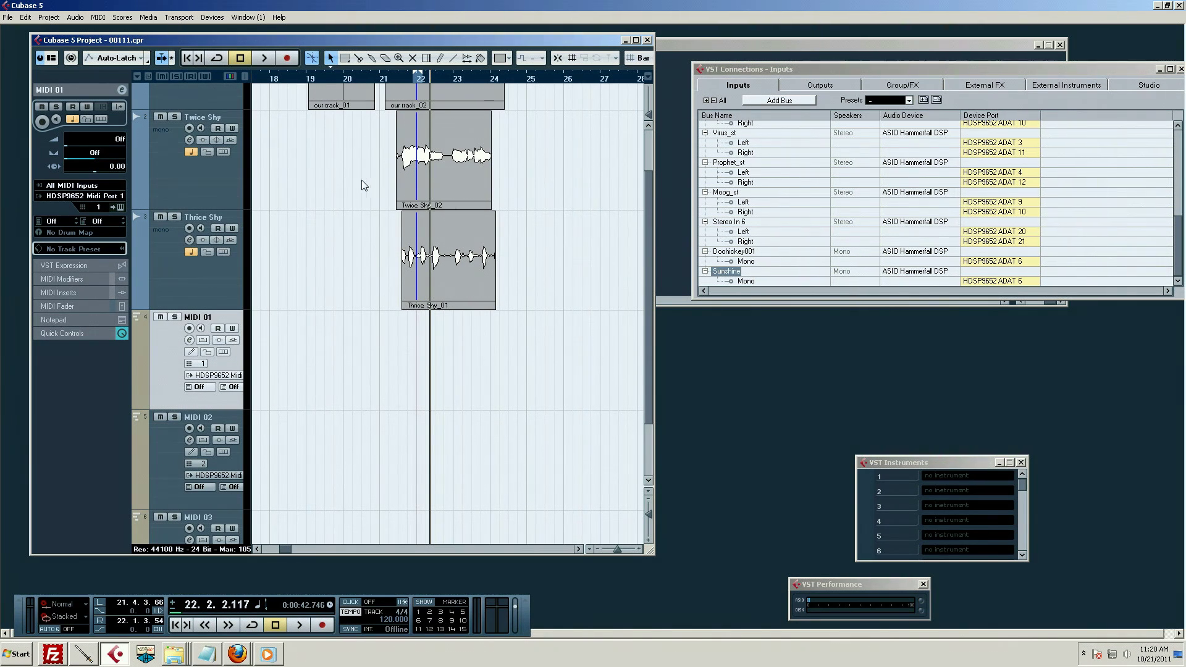
key(h)
key(h)
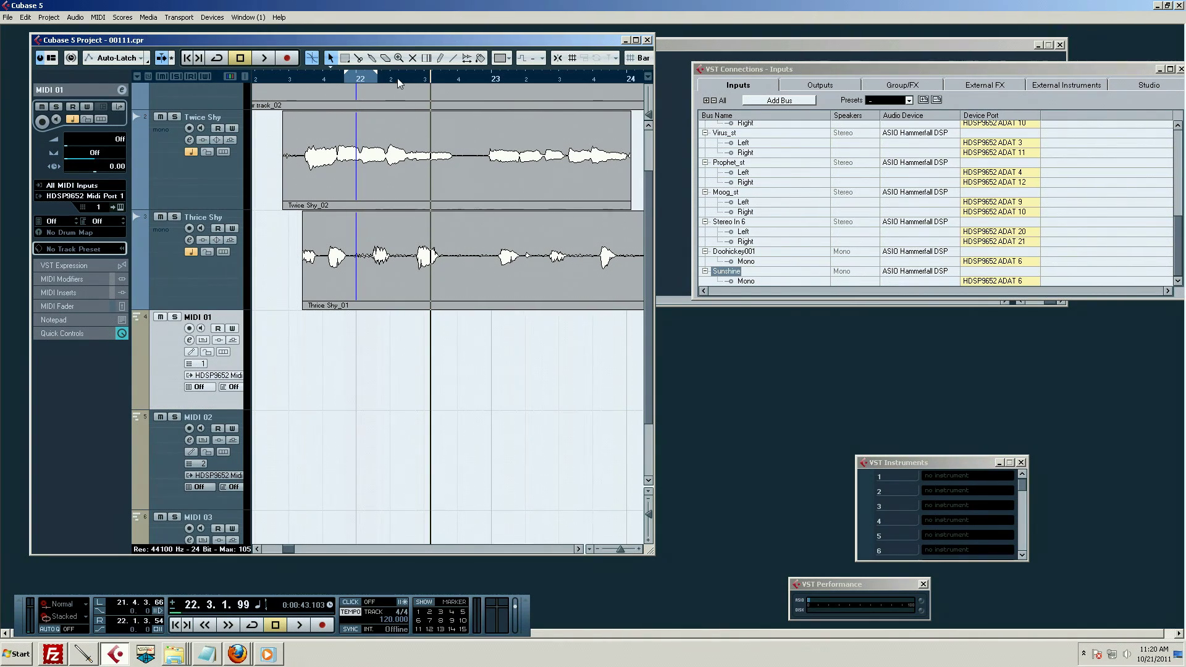
key(g)
key(g)
key(g)
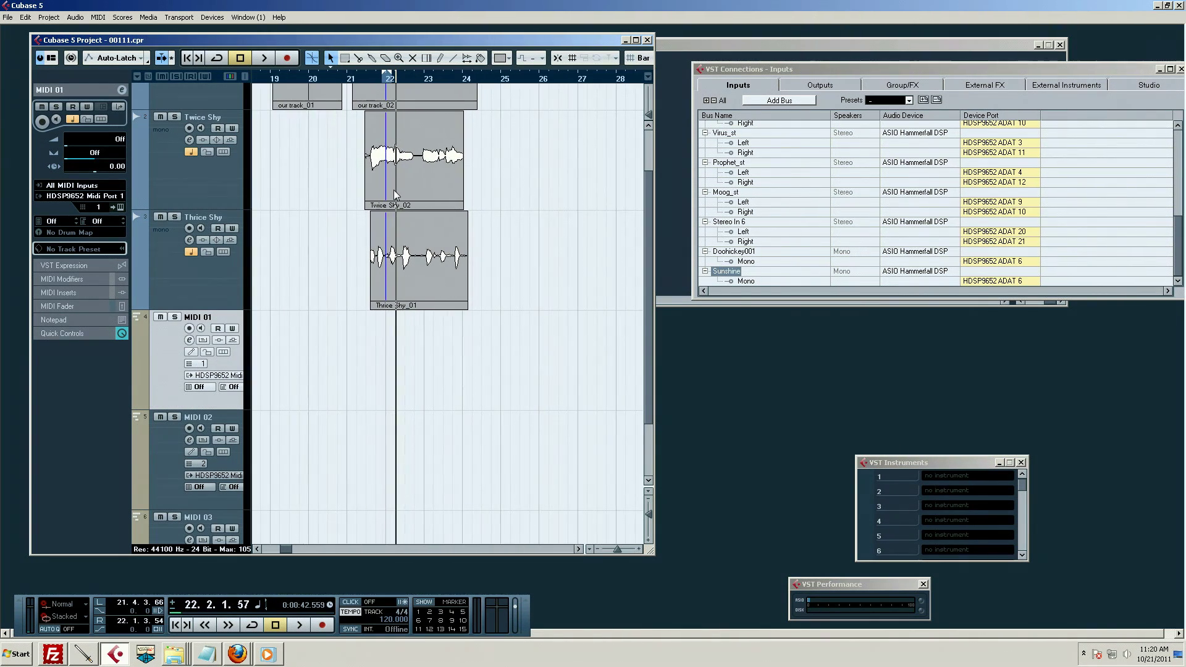
scroll(355, 322, down, 3)
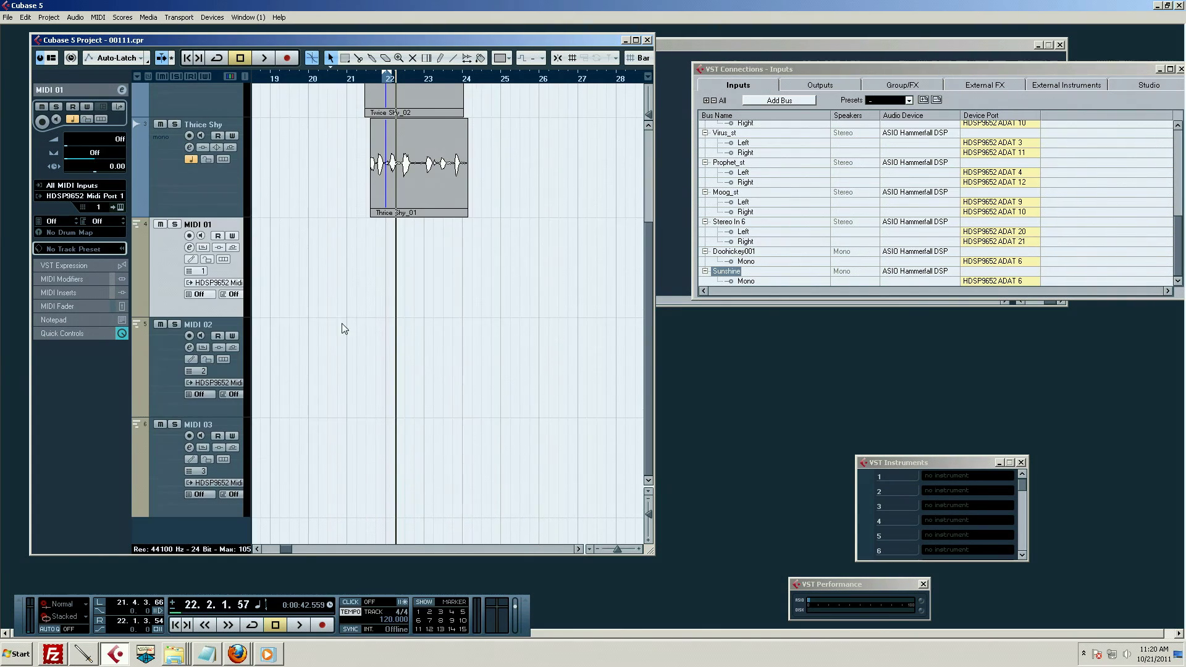